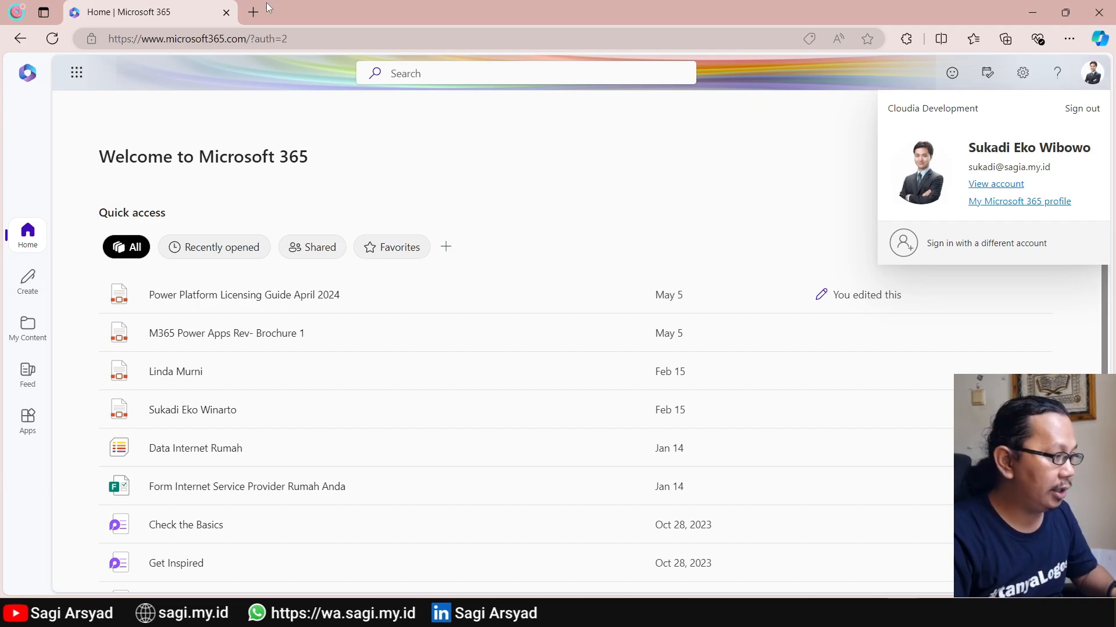
key(alt+Tab)
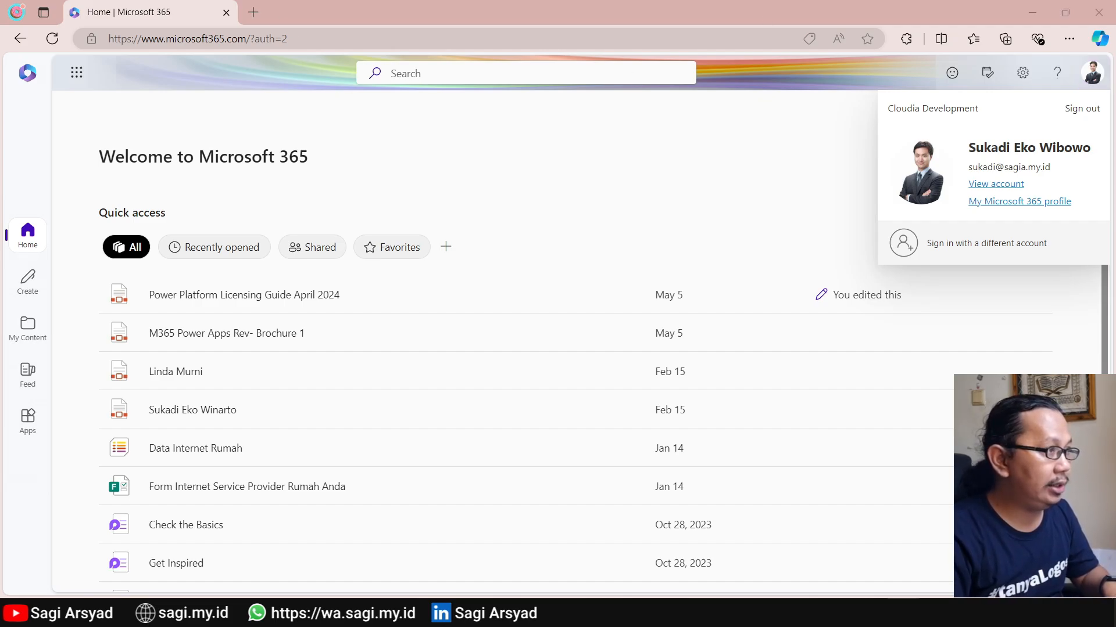
click(253, 13)
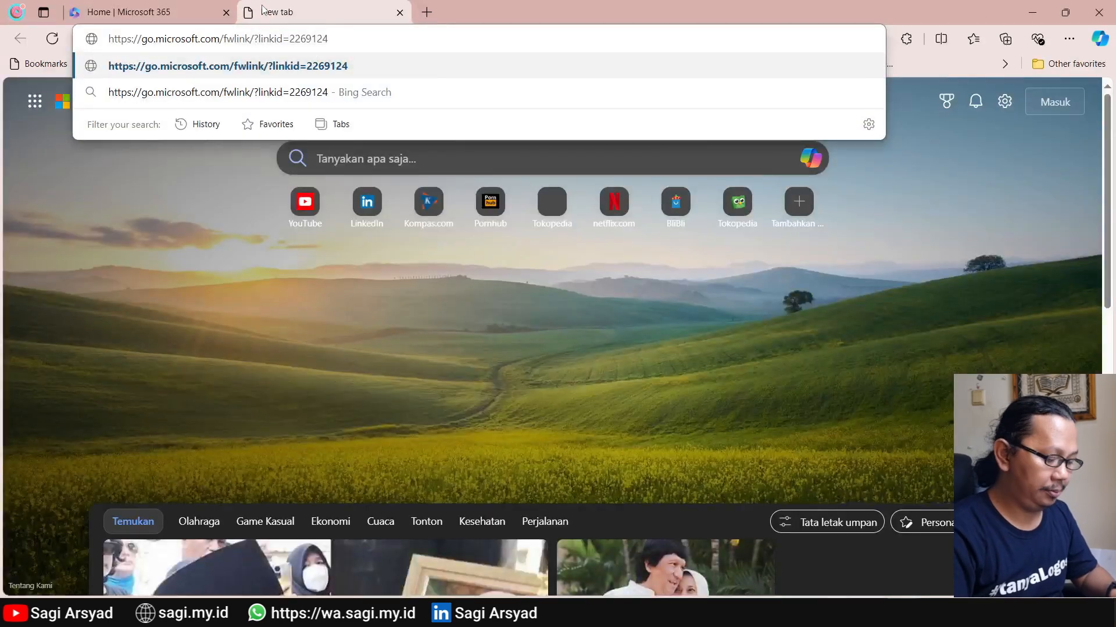
key(Return)
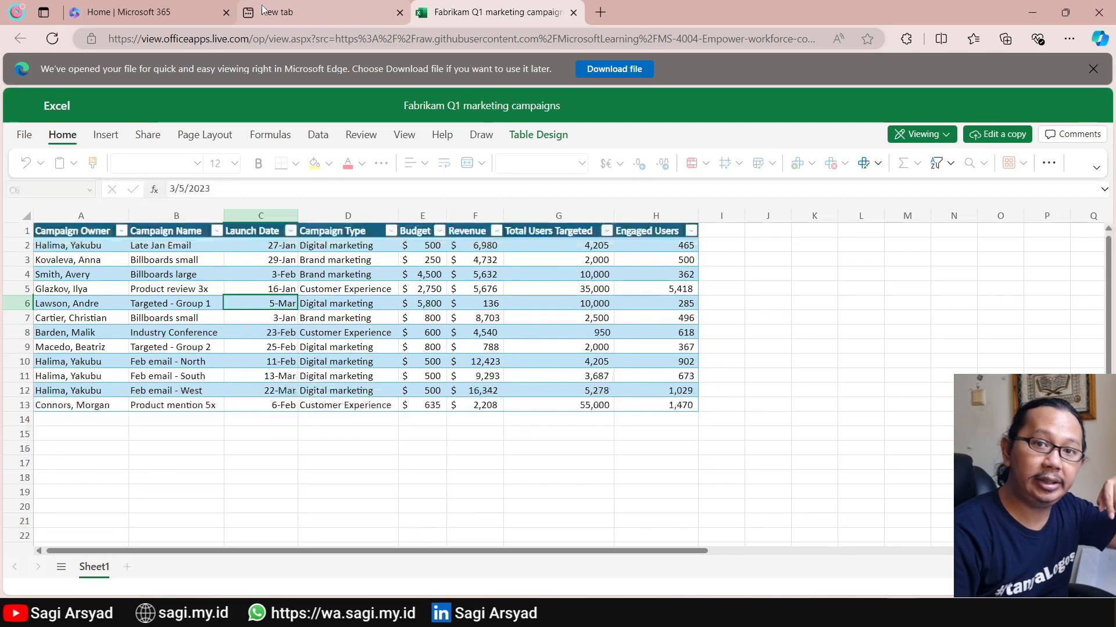
click(649, 73)
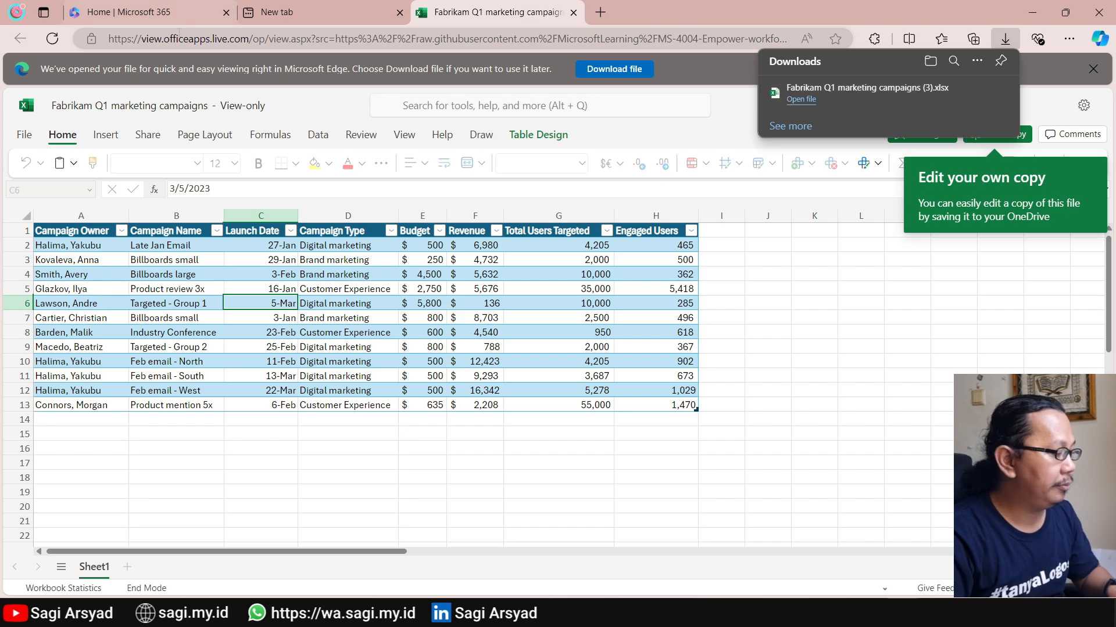
Return to the Microsoft 365 home page, dismiss the account card and launch Microsoft Lists
click(172, 15)
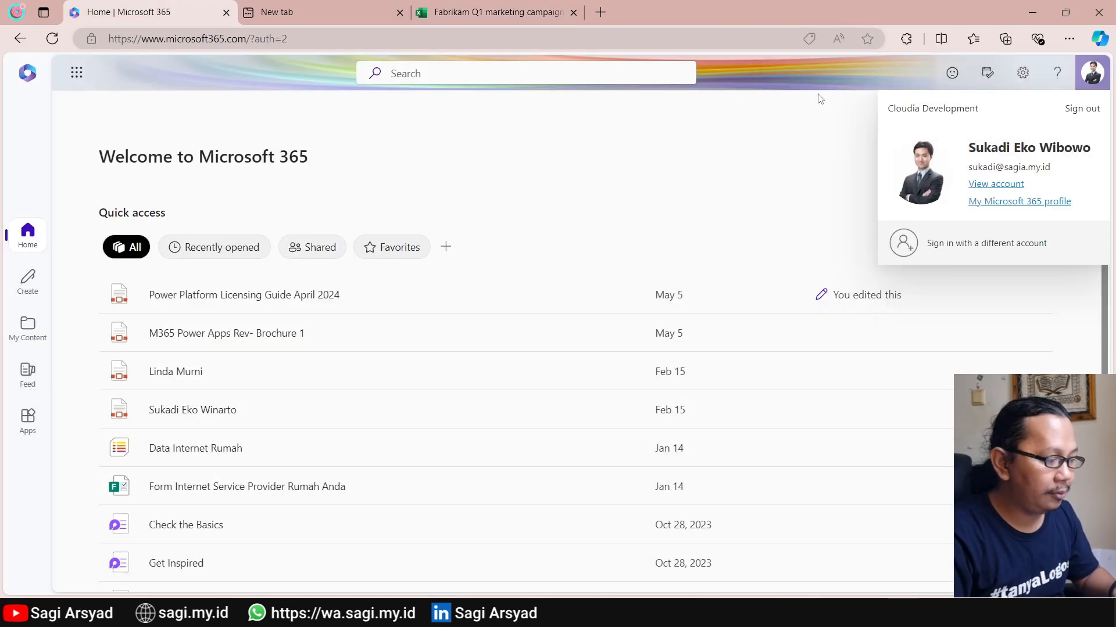
click(413, 171)
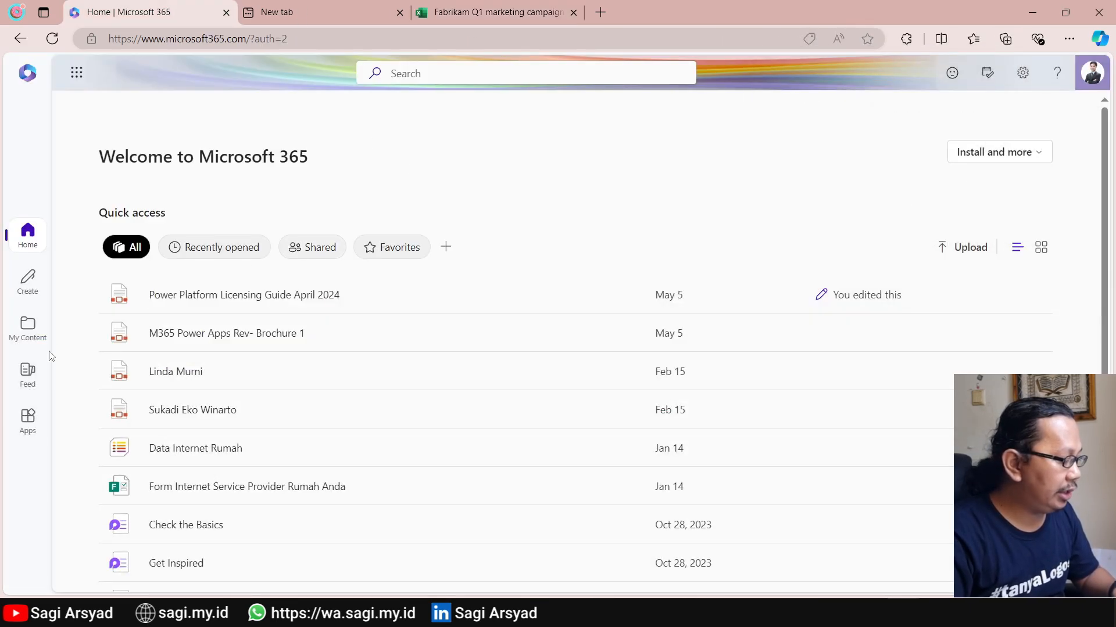
click(67, 69)
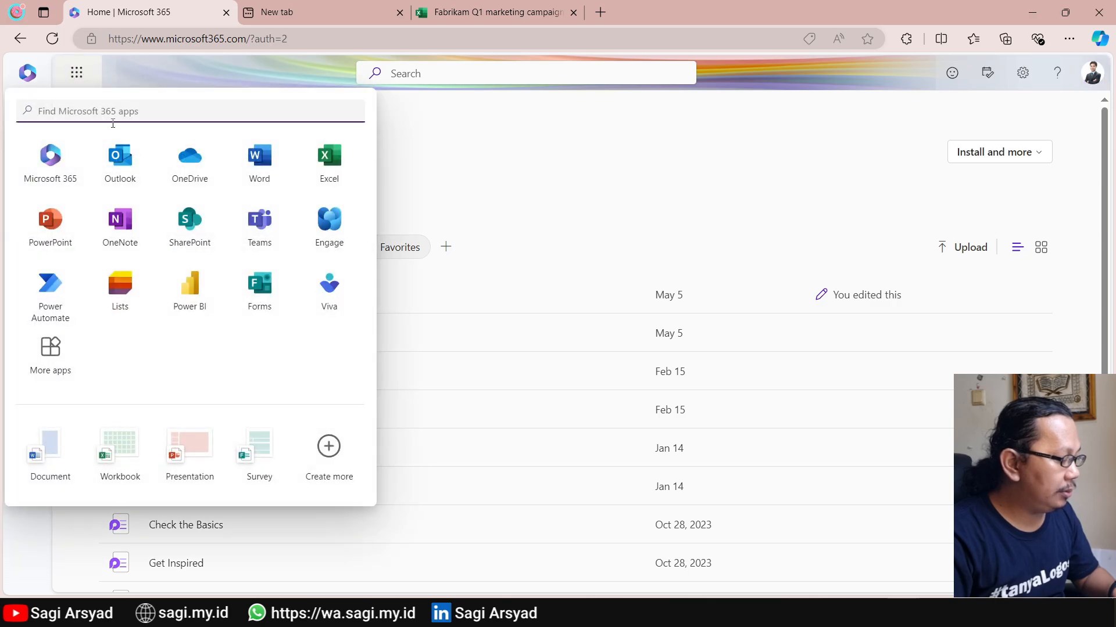
click(142, 315)
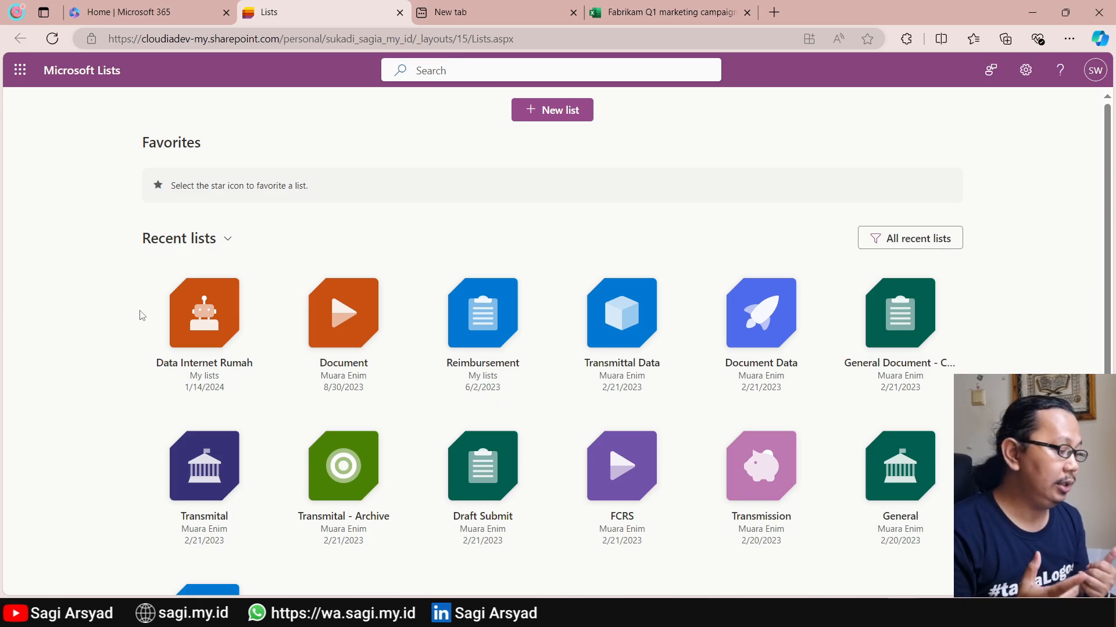
Start a new list from Excel and upload the downloaded Fabrikam Q1 marketing campaigns workbook from this device
click(552, 117)
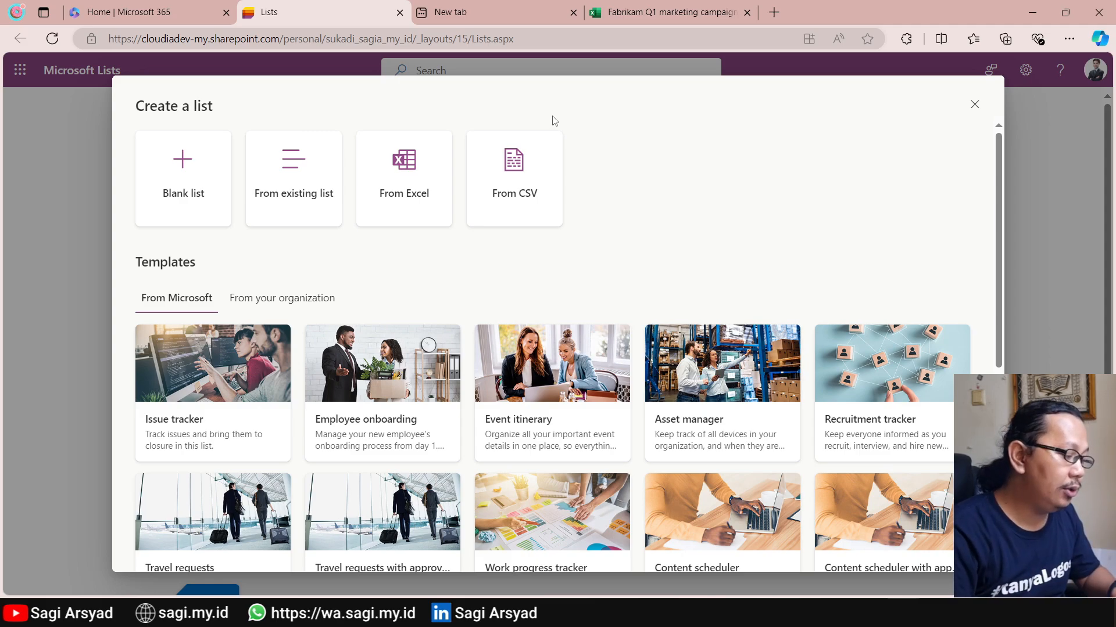
click(402, 172)
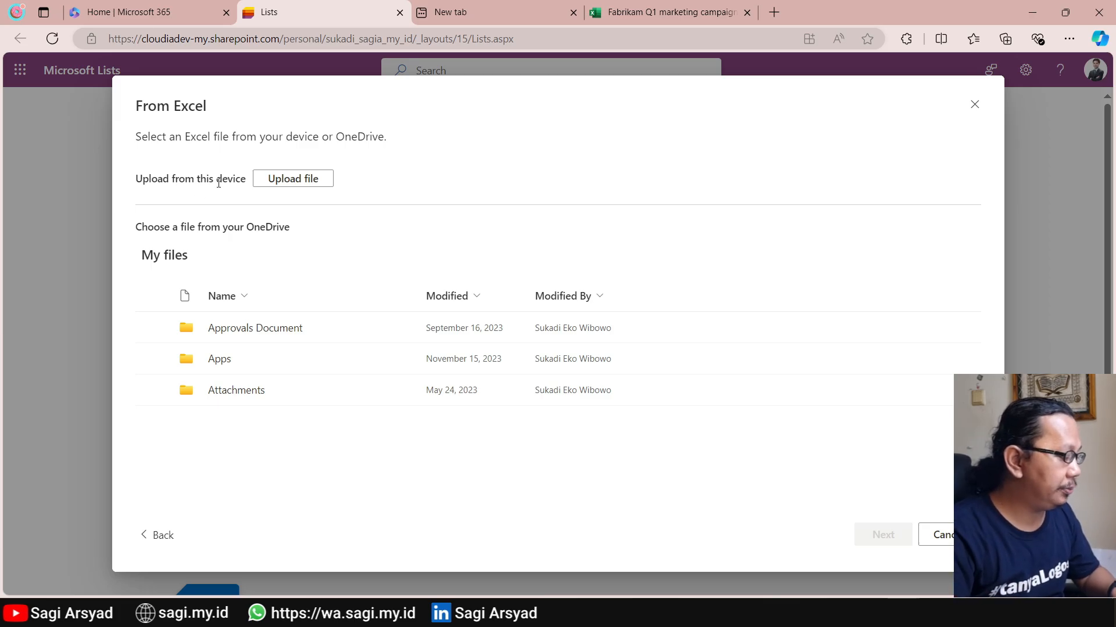
click(265, 180)
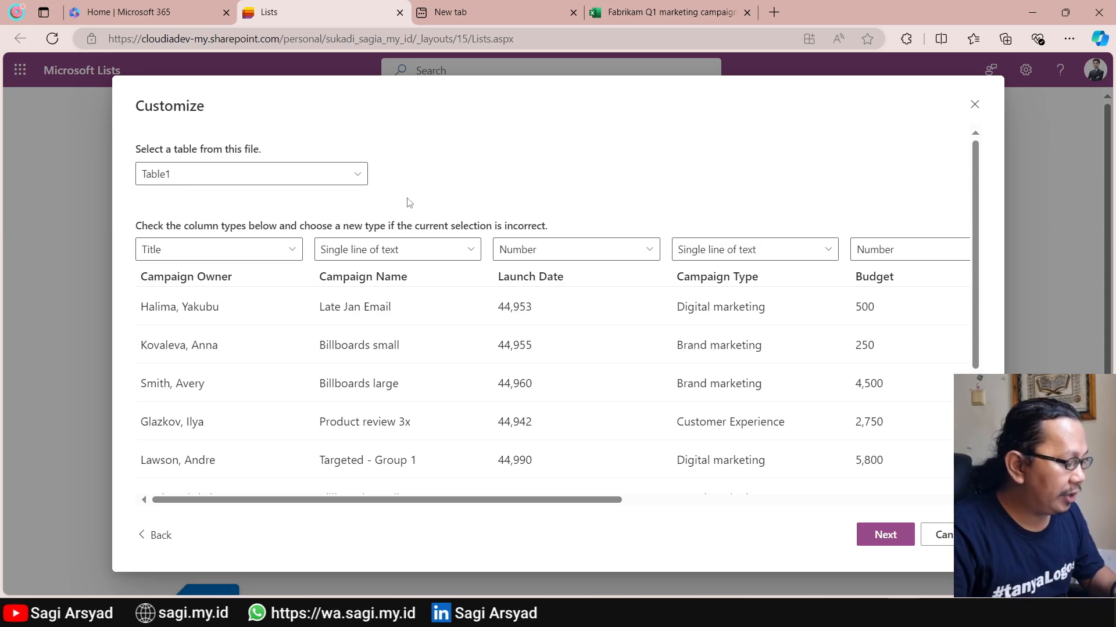
Set the import type of the Campaign Name column to Title and of the Launch Date column to Date and time
click(411, 249)
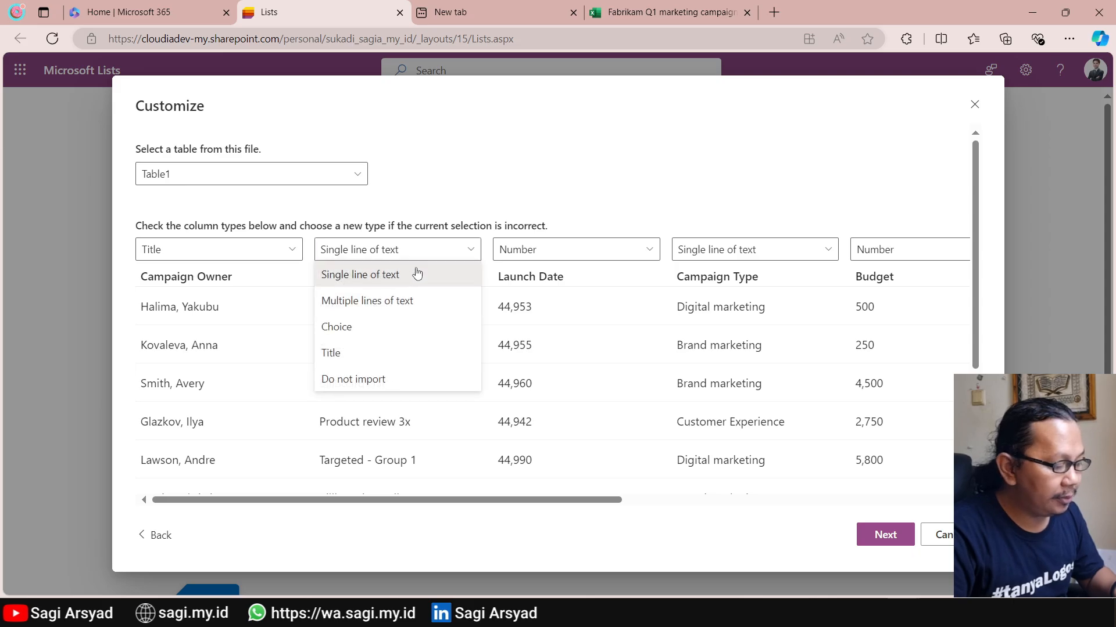
click(408, 351)
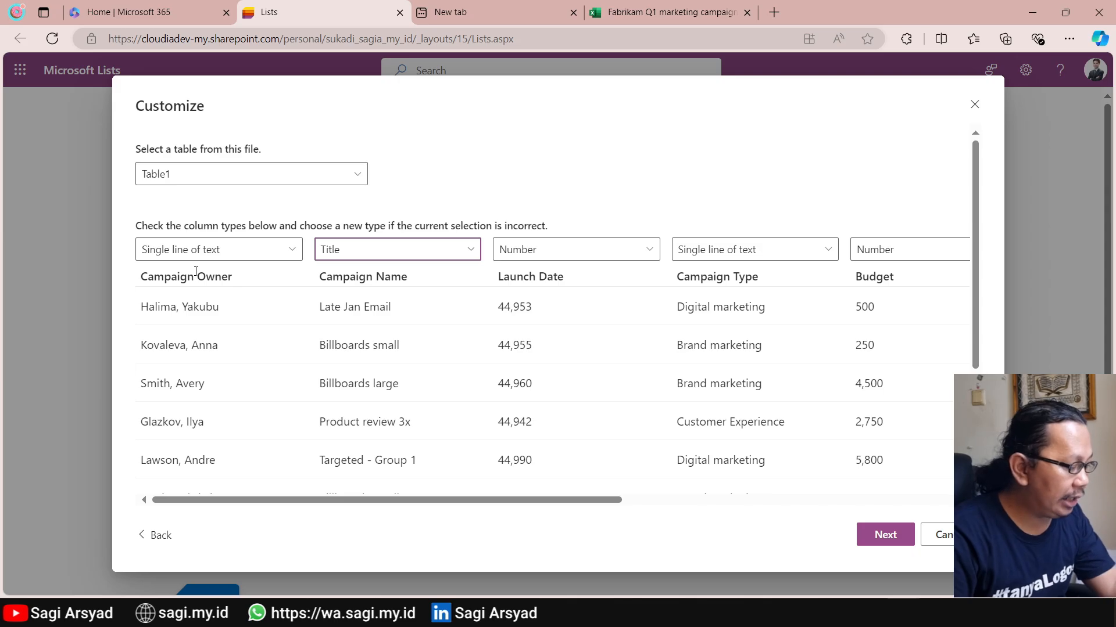
click(533, 256)
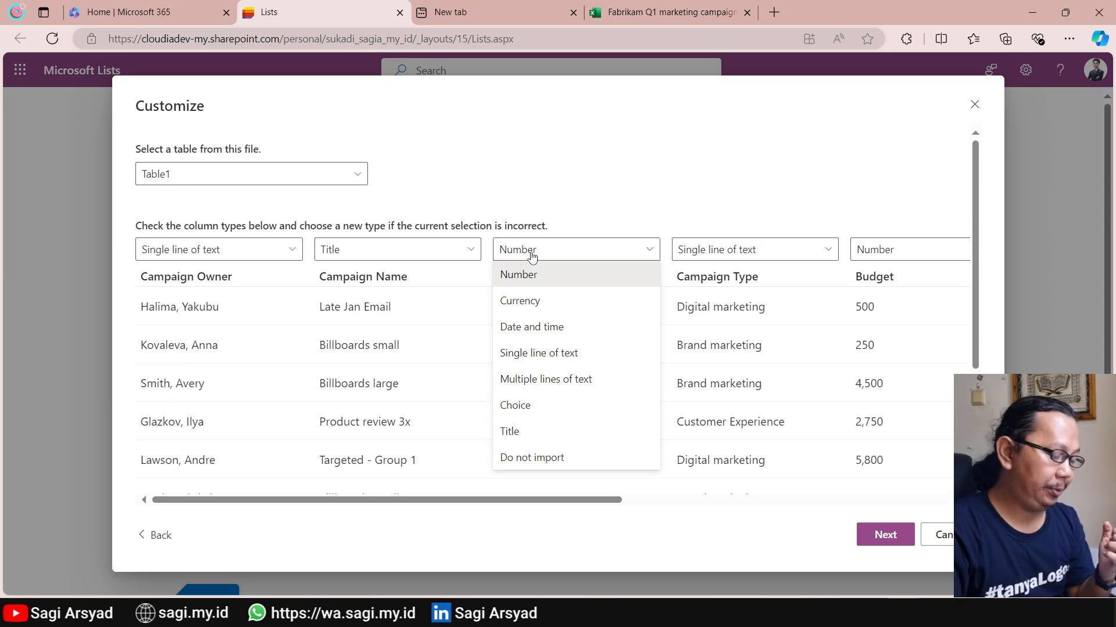
click(559, 327)
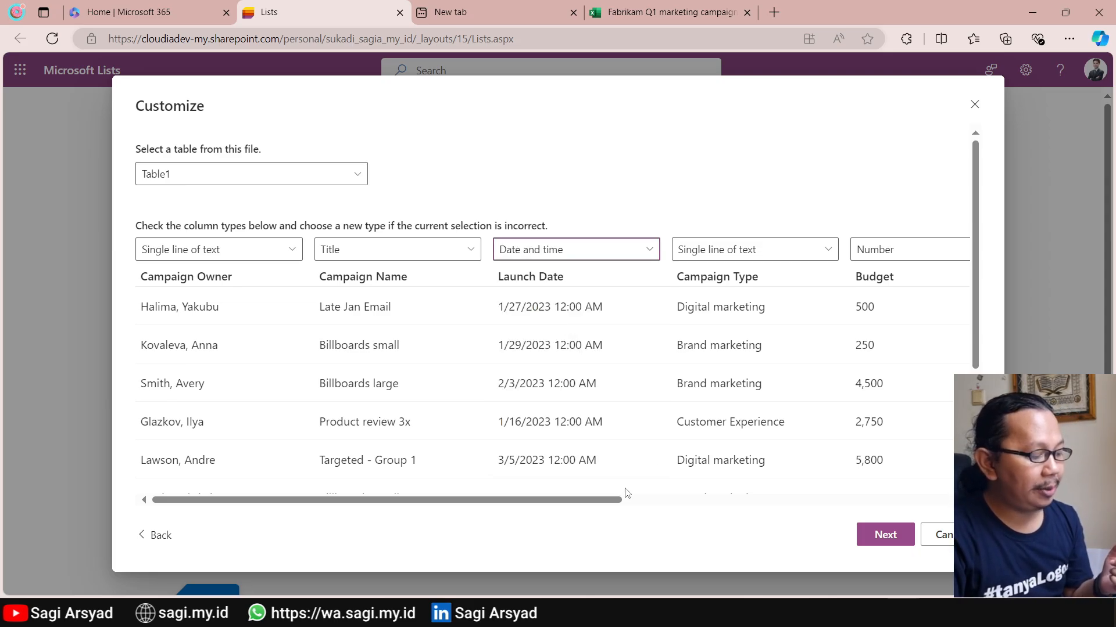
Set the Budget and Revenue columns to the Currency type and continue to the list details
drag(619, 499, 765, 500)
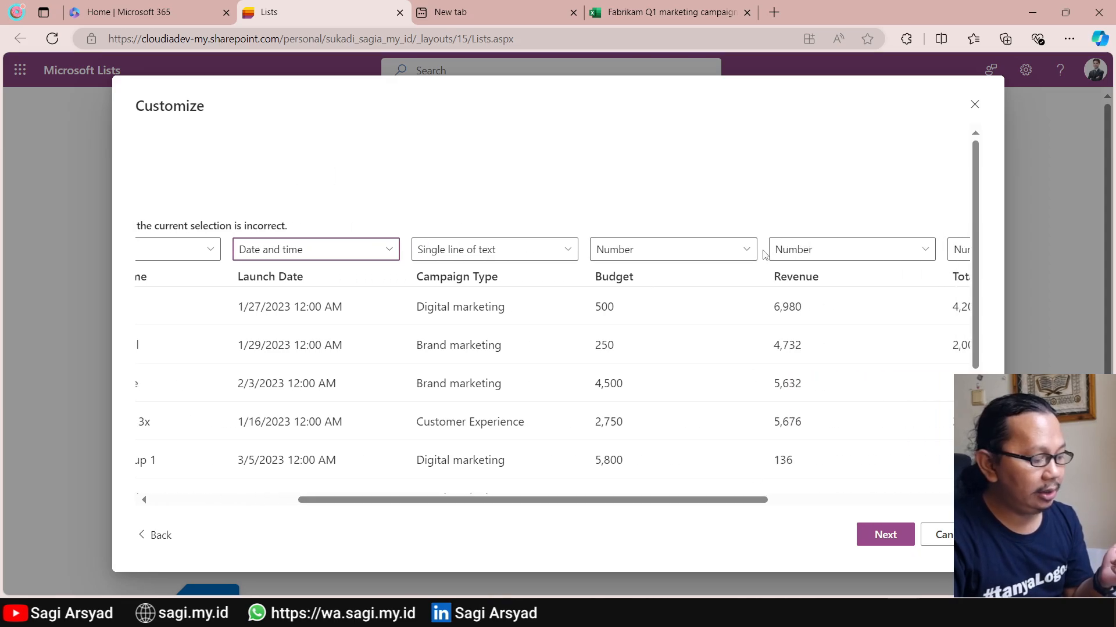
click(678, 256)
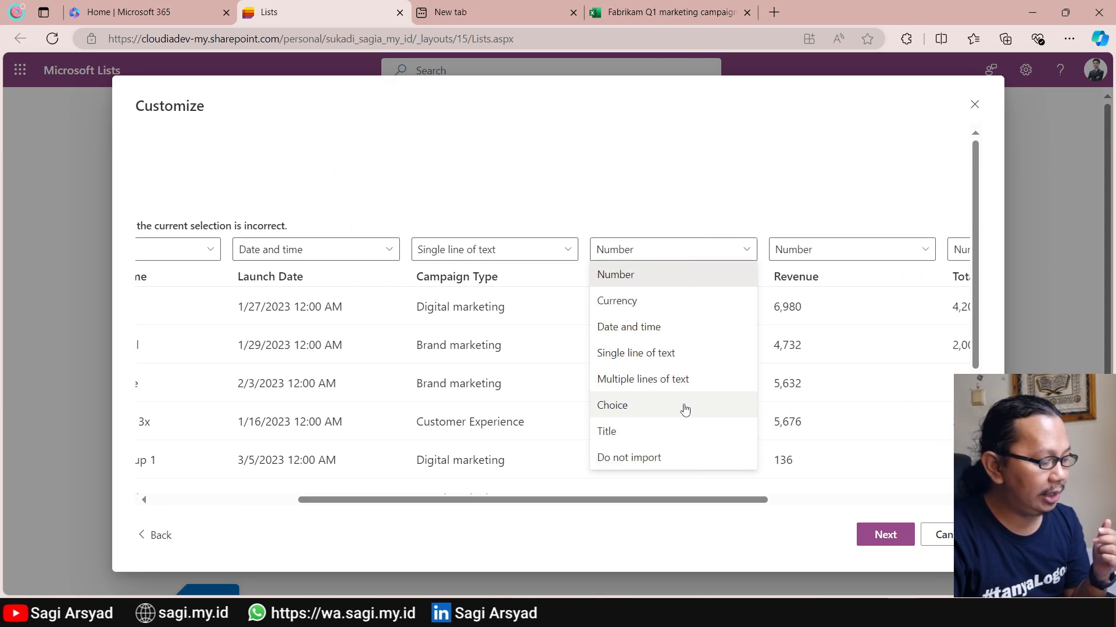
click(642, 301)
click(821, 256)
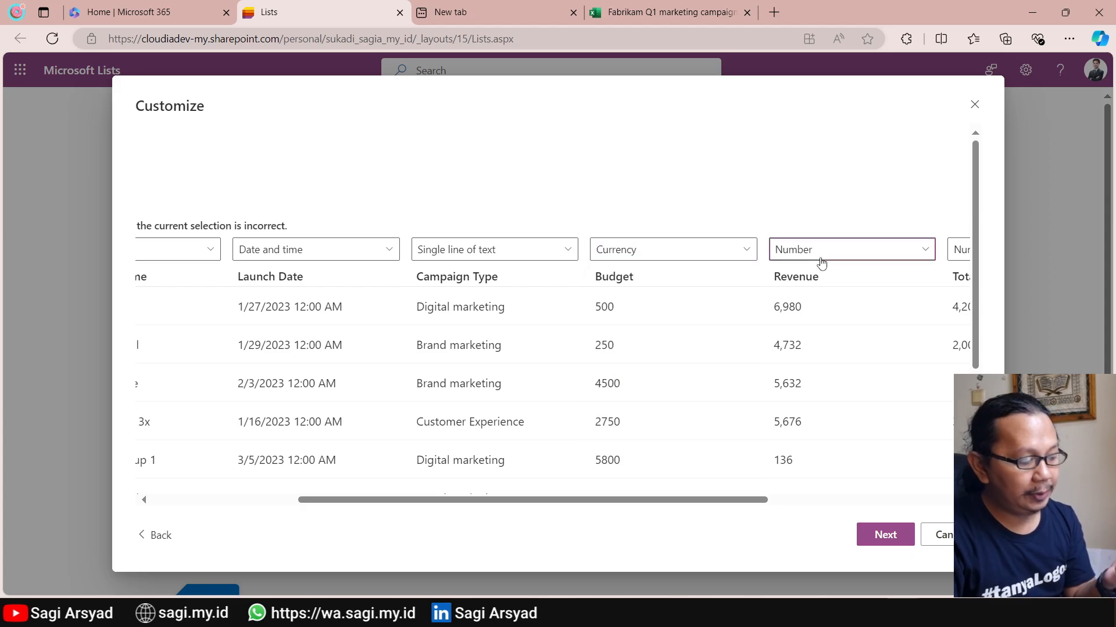
click(837, 302)
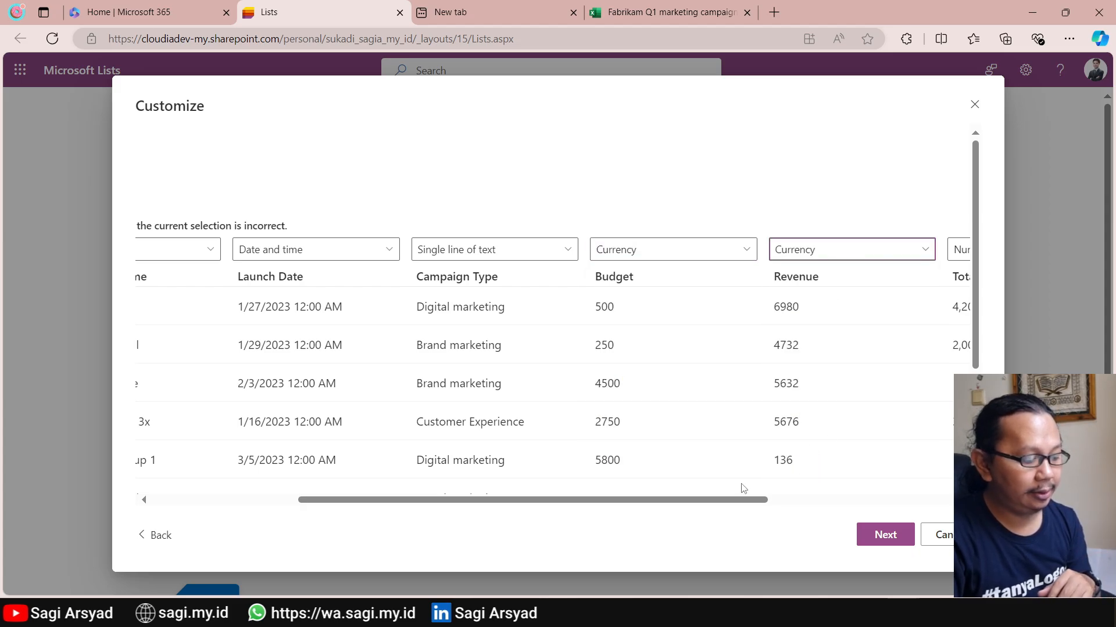
drag(740, 501, 933, 506)
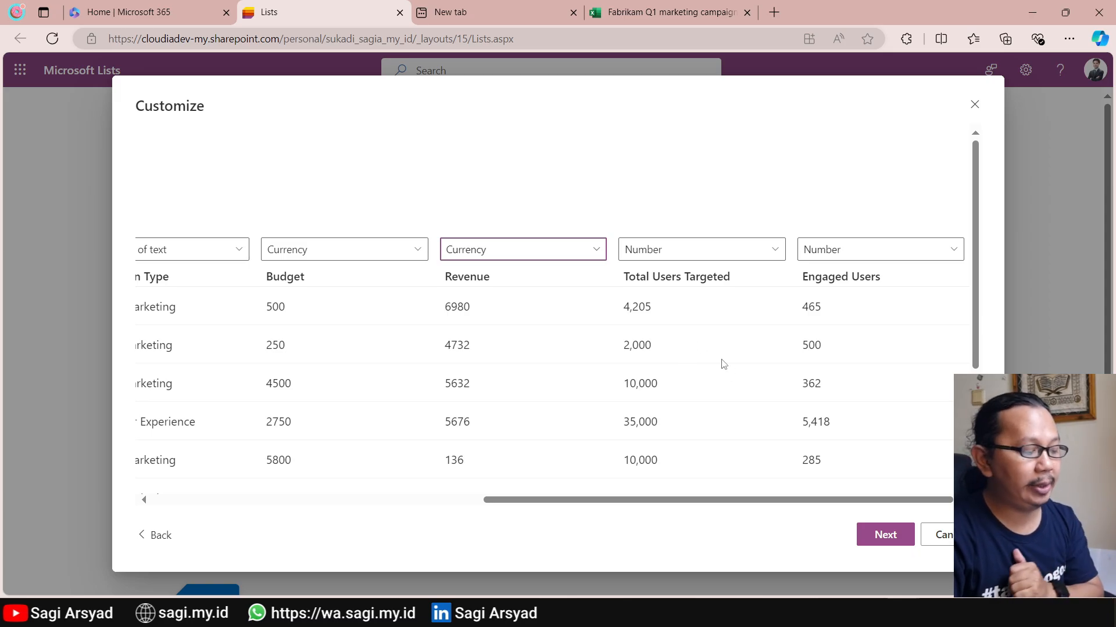
click(869, 530)
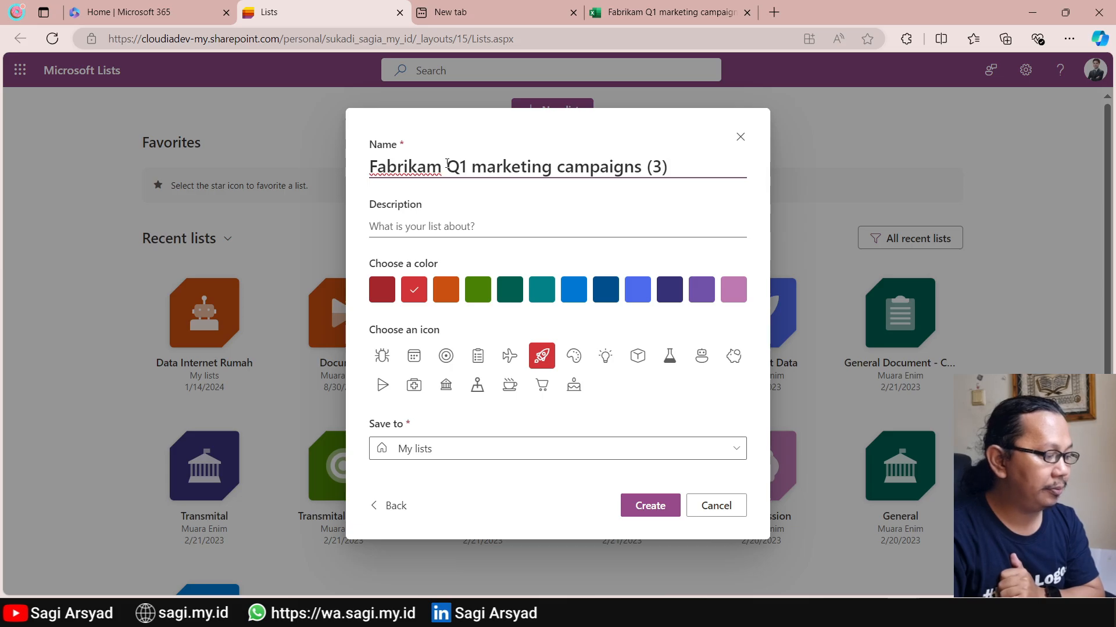
Shorten the list name to Fabrikam, choose the clipboard icon and the bright blue color, and create the list in My lists
drag(443, 167, 828, 128)
key(BackSpace)
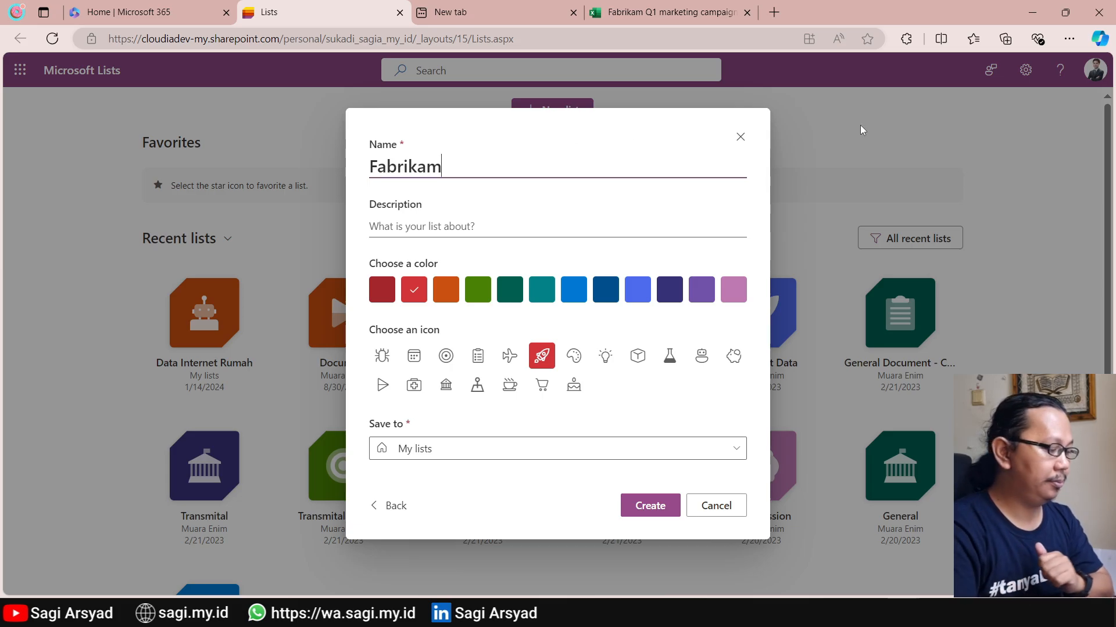
click(477, 356)
click(573, 289)
click(627, 507)
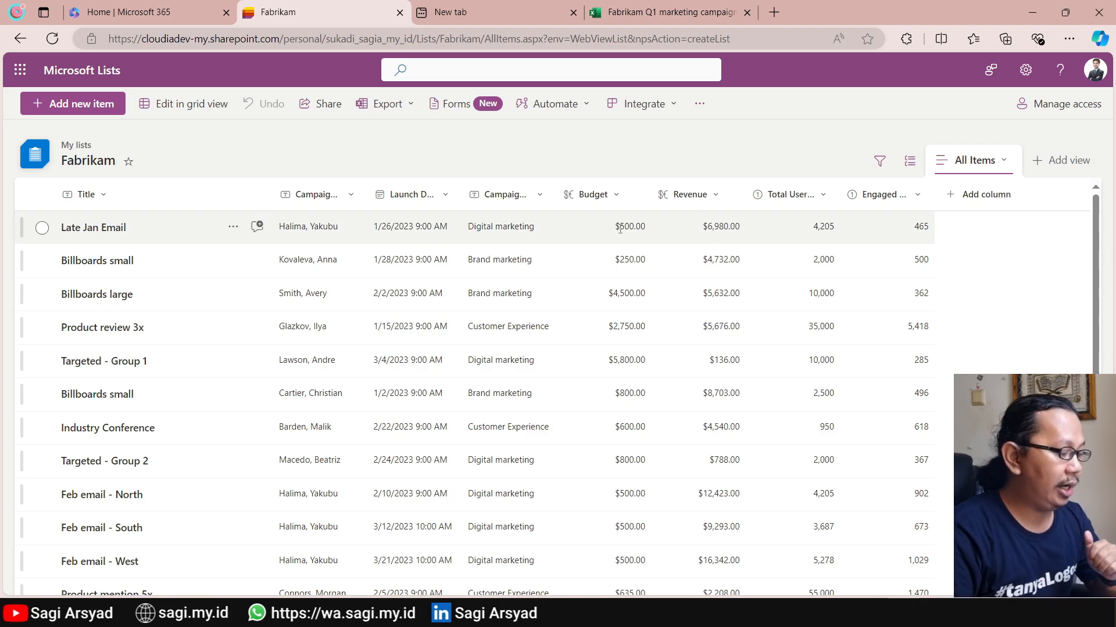
Widen the Launch Date column and save its settings with Include Time set to No
drag(462, 189, 504, 191)
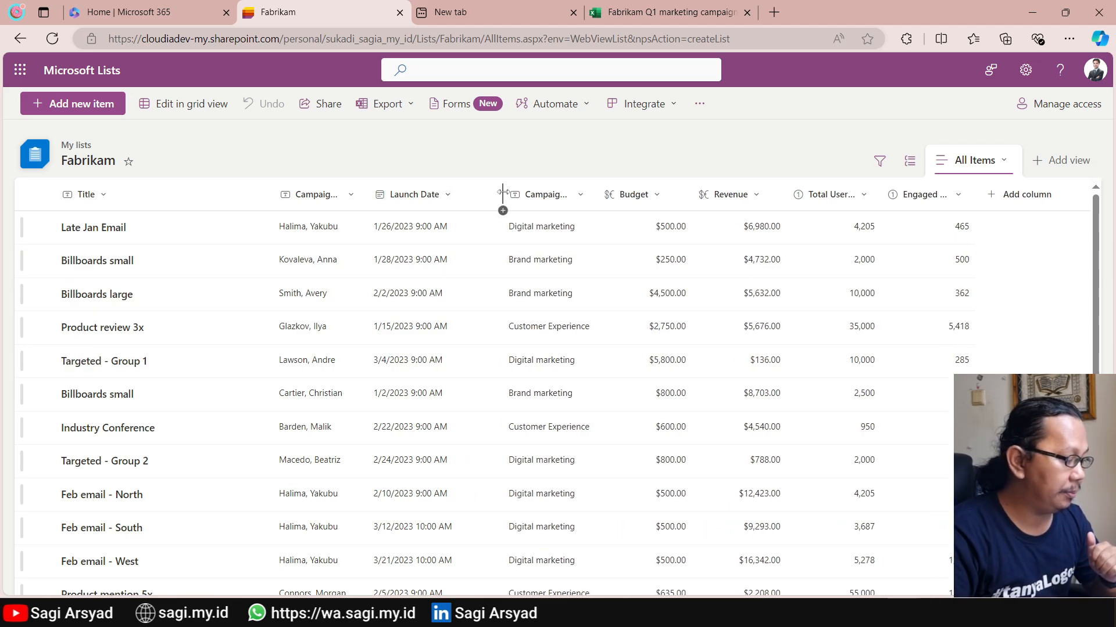
click(447, 201)
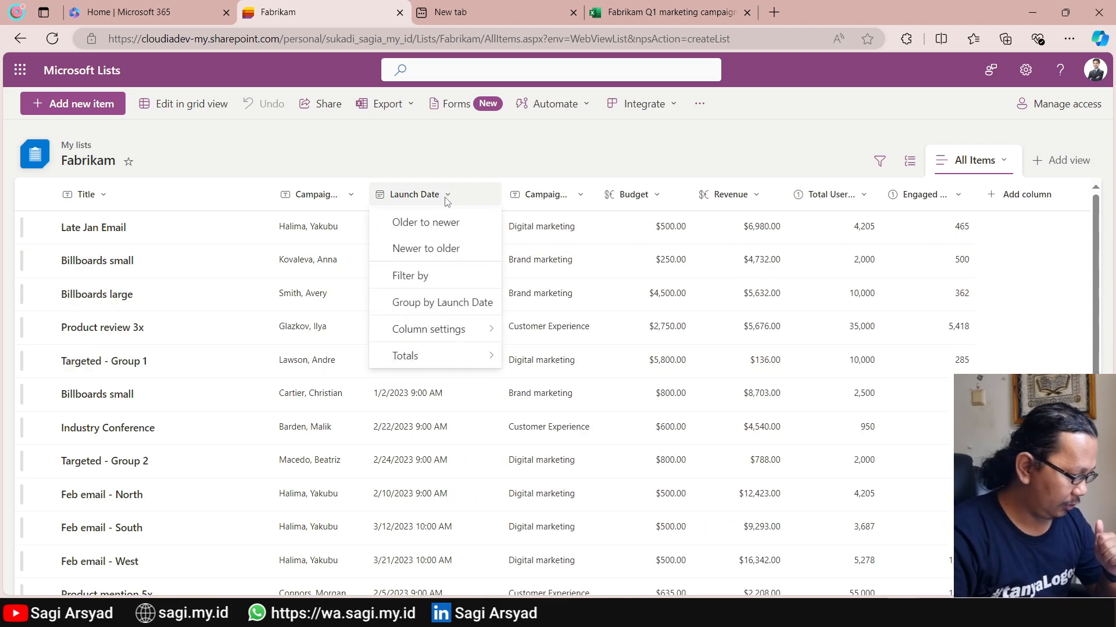
mouse_move(448, 329)
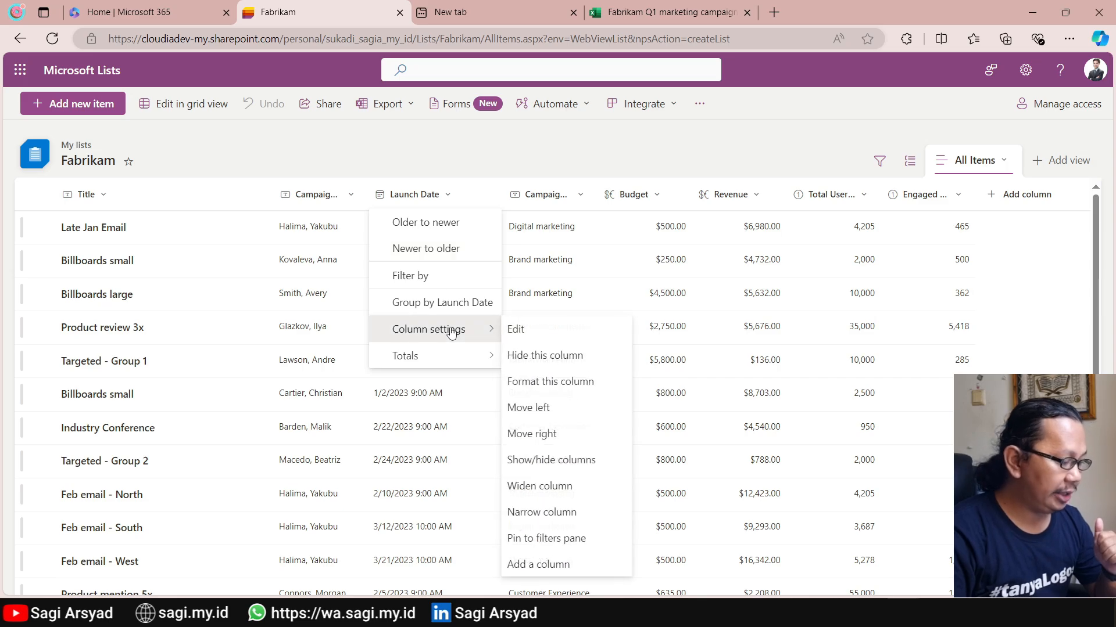
click(533, 333)
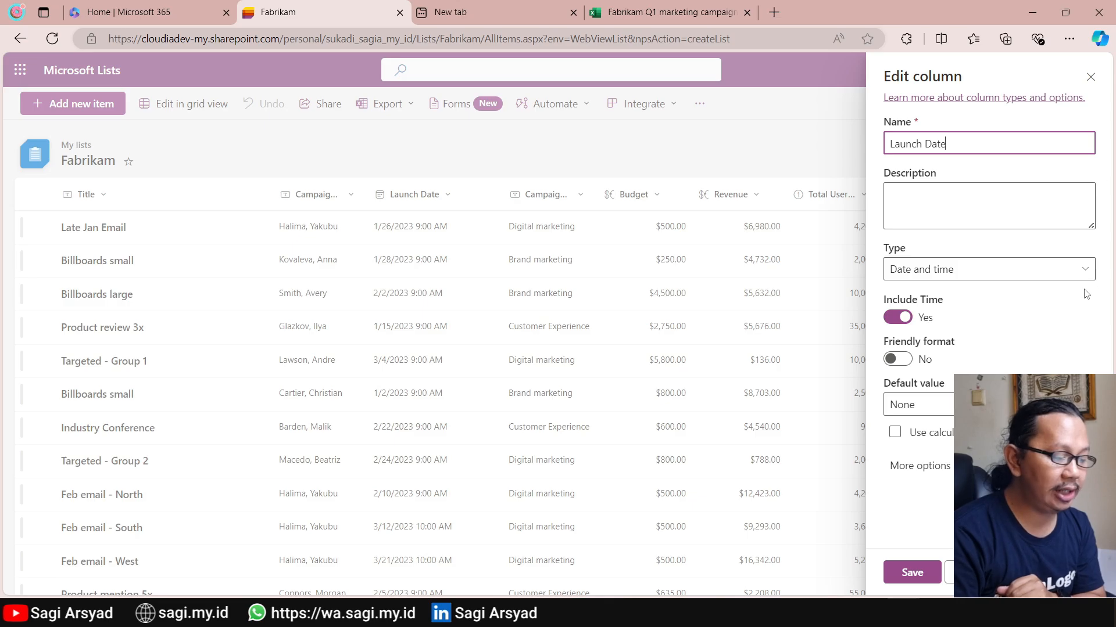
click(902, 320)
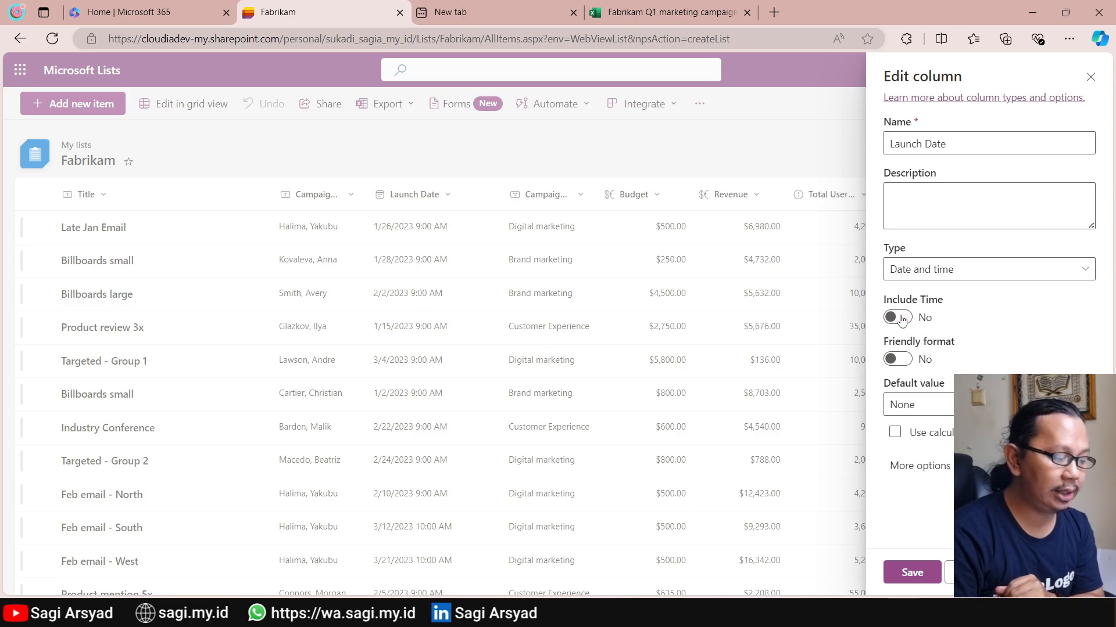
click(912, 573)
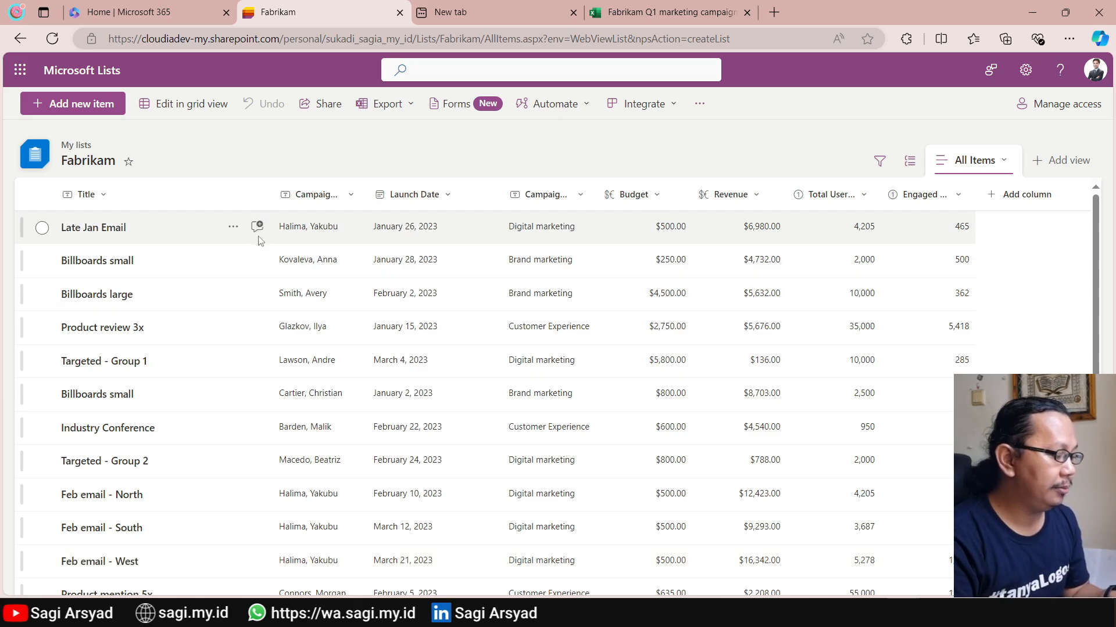
Change the title of the Late Jan Email item to "Late Jan Email v2" and close its details
click(84, 232)
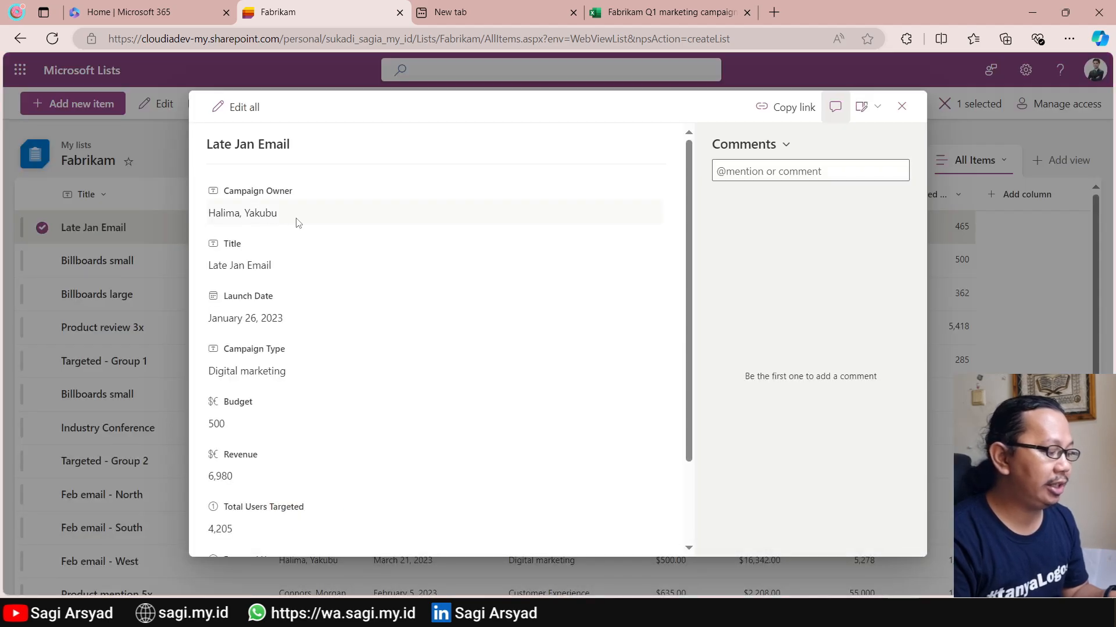
click(351, 267)
click(351, 268)
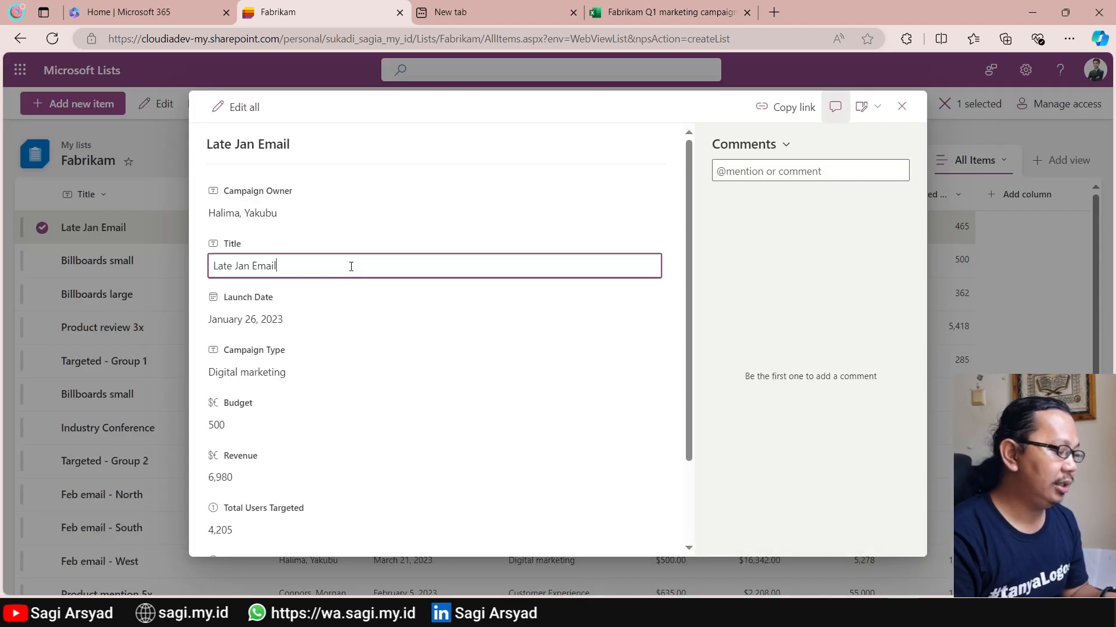
text(v2)
key(Return)
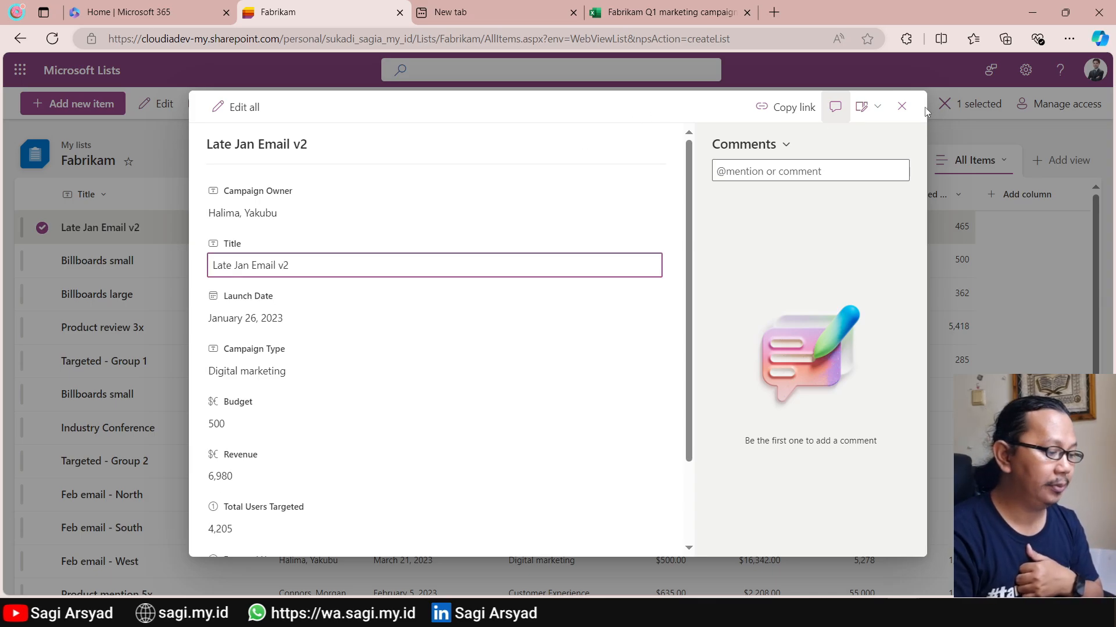
click(903, 107)
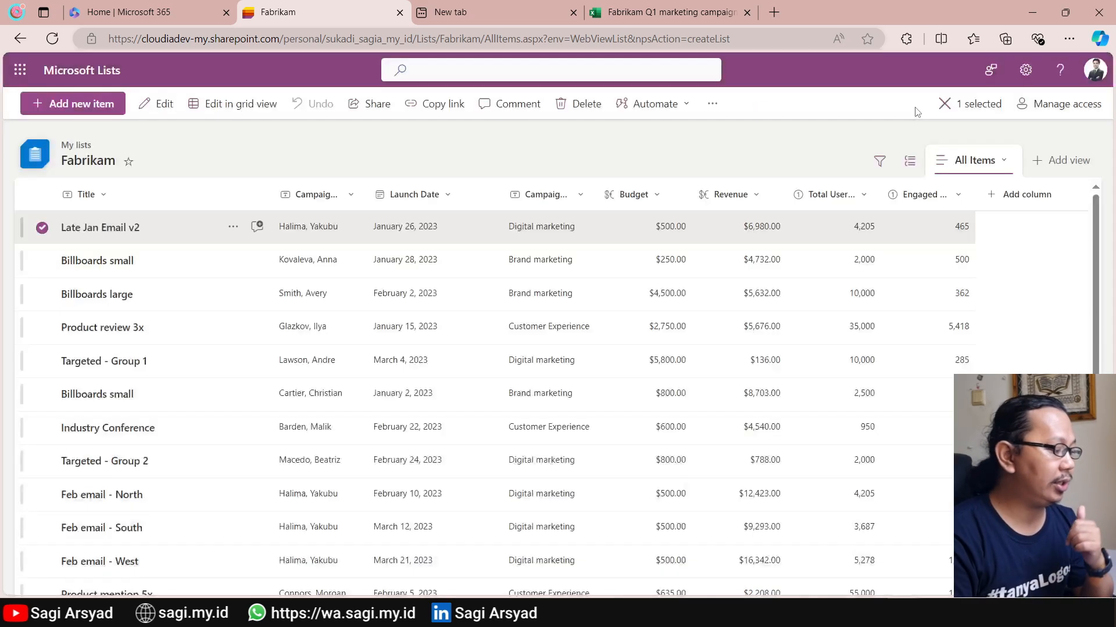
Start a new item, enter the campaign owner's name, and title it "Campaign" followed by that name
click(70, 107)
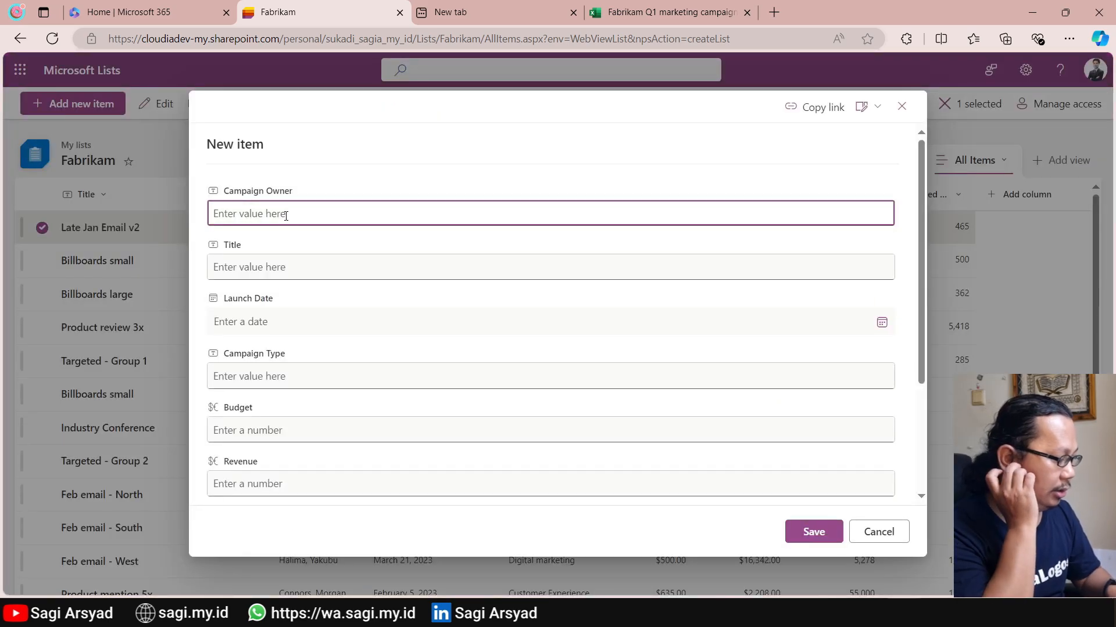
text(Campai)
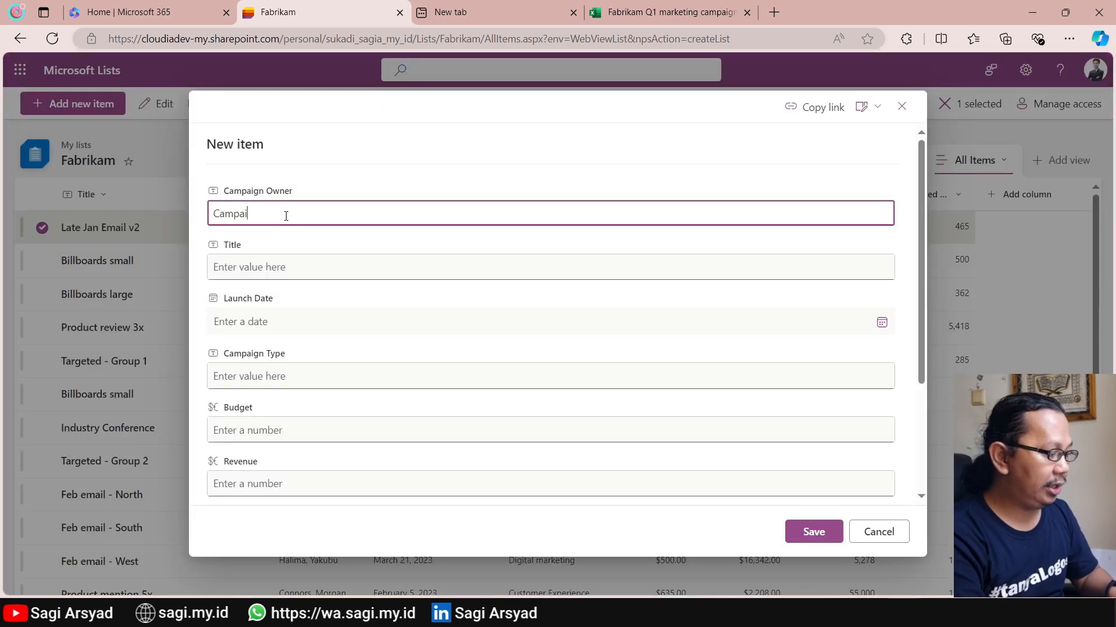
text(gn Sagi)
key(Tab)
triple_click(286, 216)
key(BackSpace)
text(Sagi)
key(Tab)
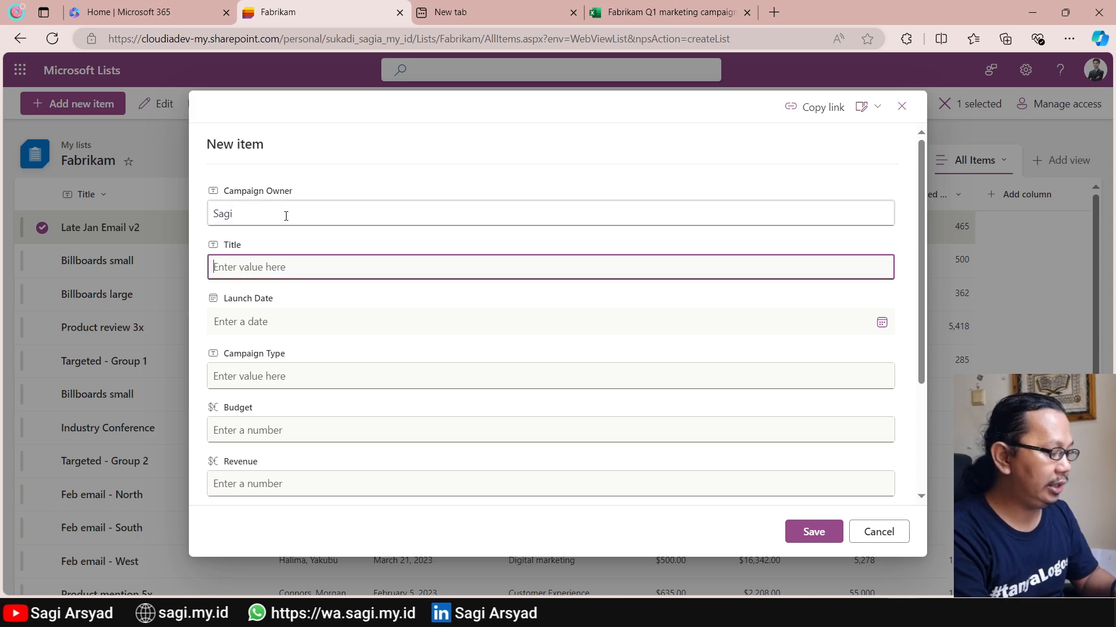
key(ctrl+v)
triple_click(286, 216)
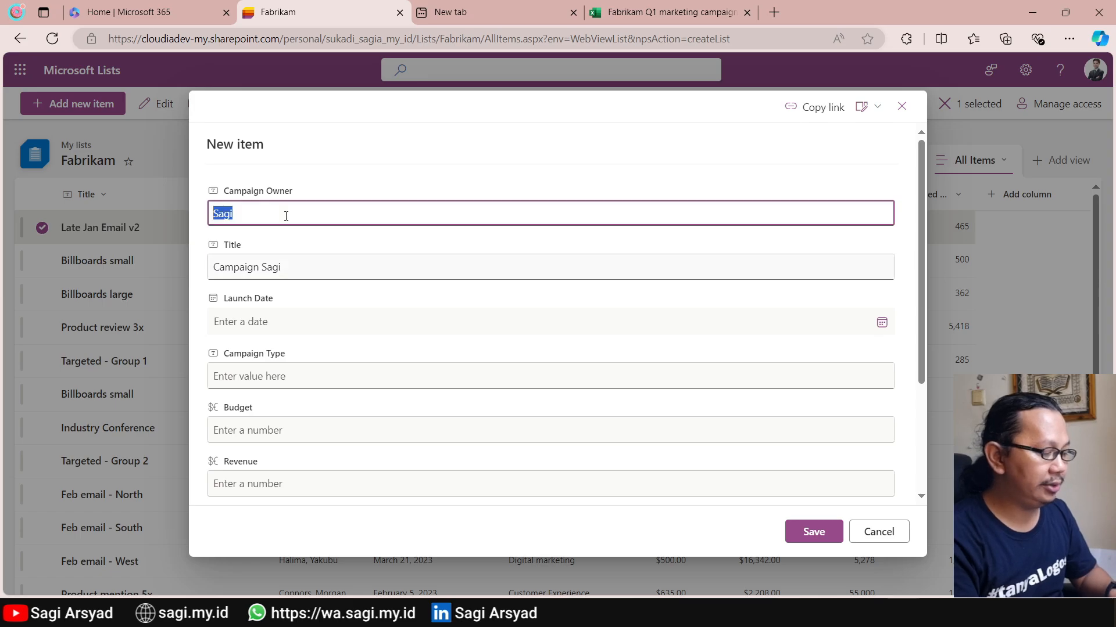
Set the new item's Launch Date to 10/6/2024 and its Campaign Type to "Test 123"
click(881, 322)
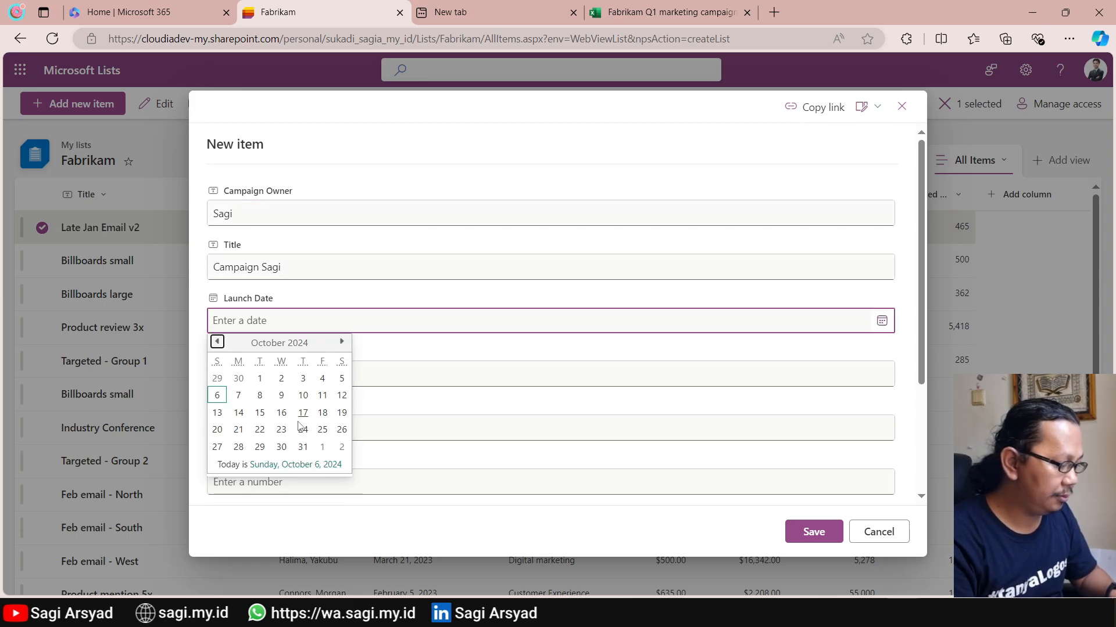
click(285, 466)
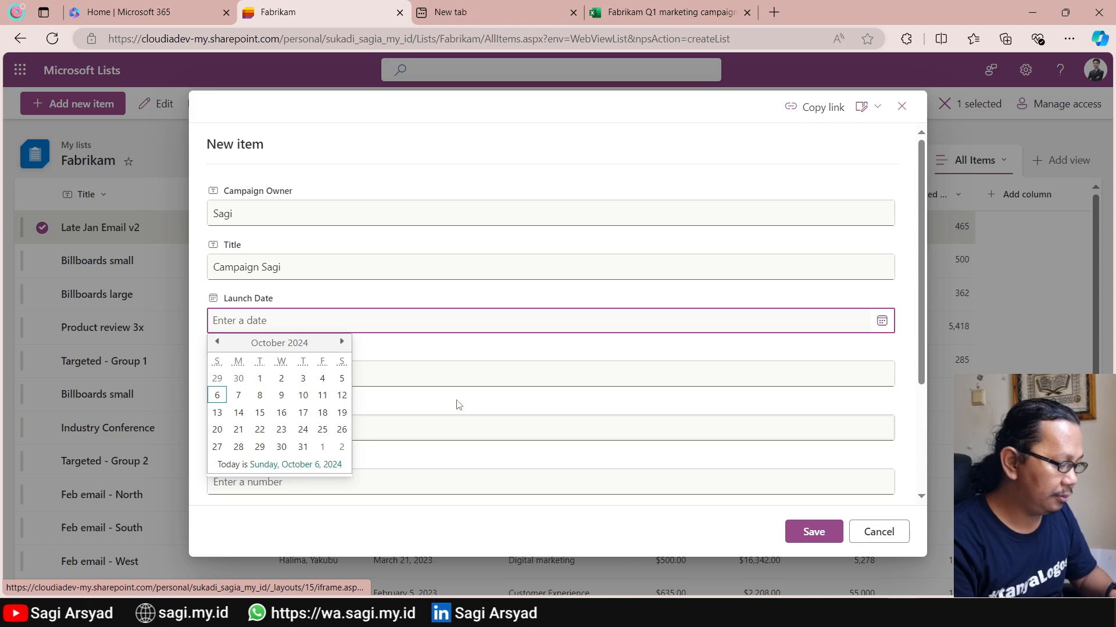
click(217, 395)
click(282, 377)
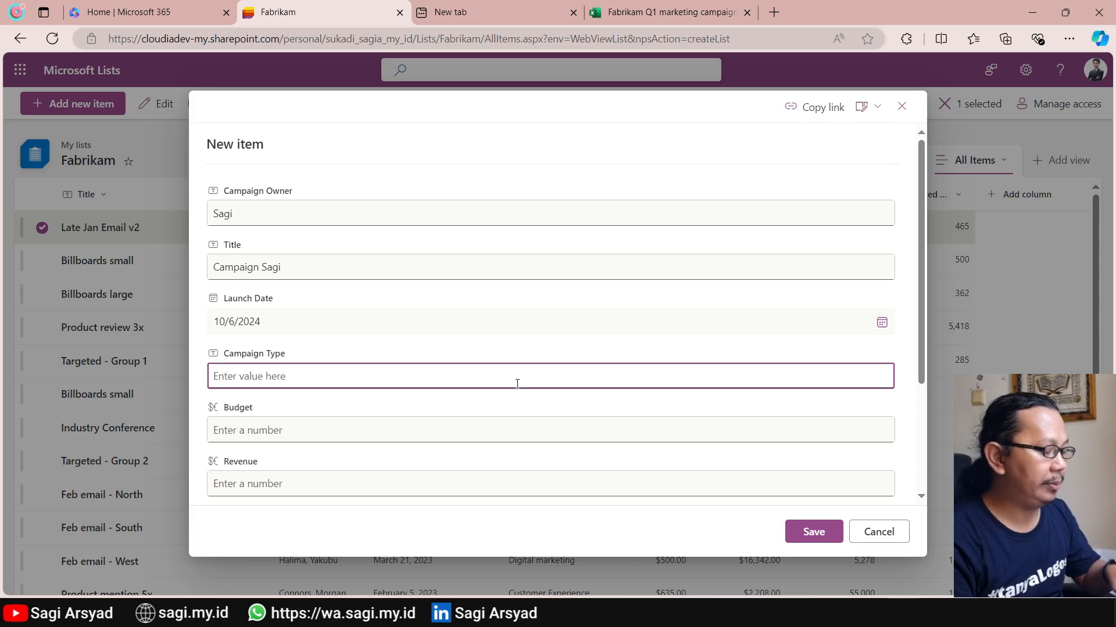
text(Test 123)
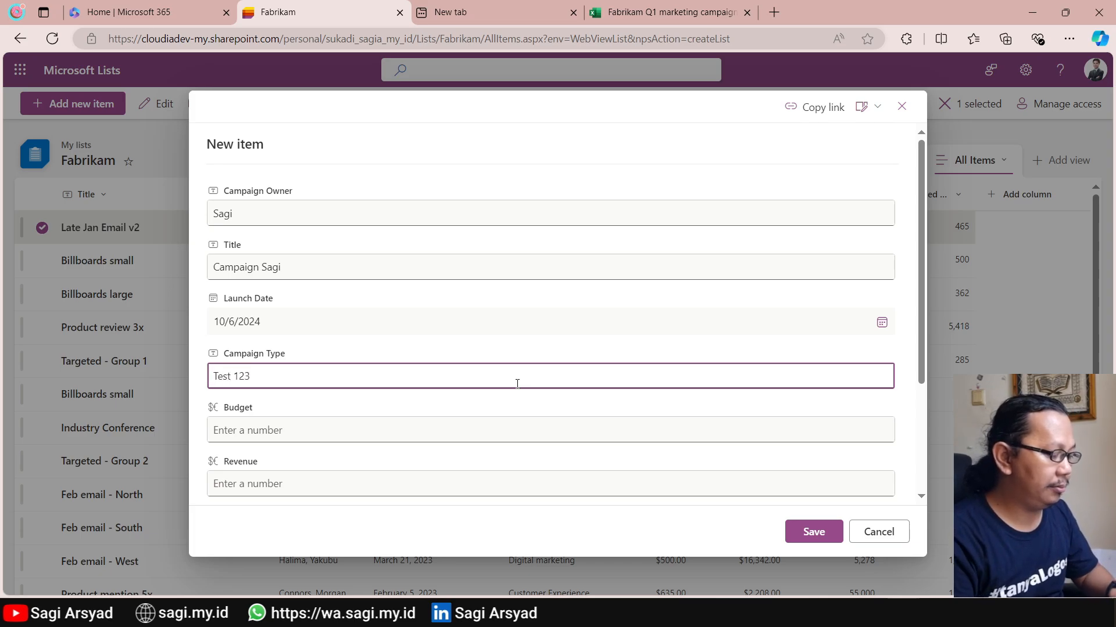
Fill in the new item's numbers: Budget 50000, Revenue 300, Total Users Targeted 300 and Engaged Users 5000
click(472, 437)
text(50000)
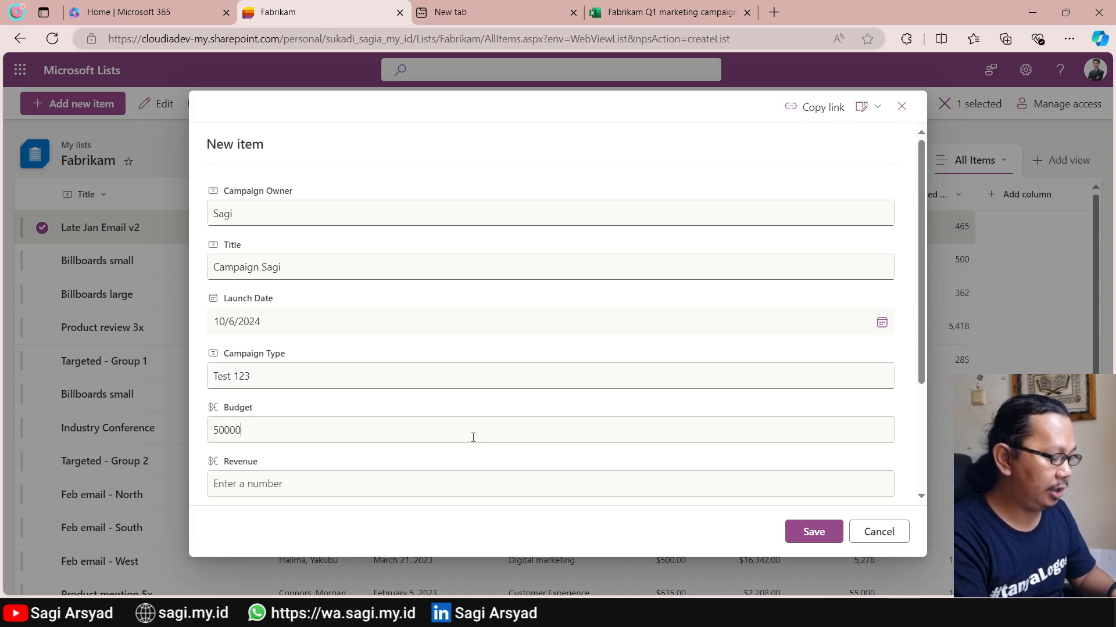
key(Tab)
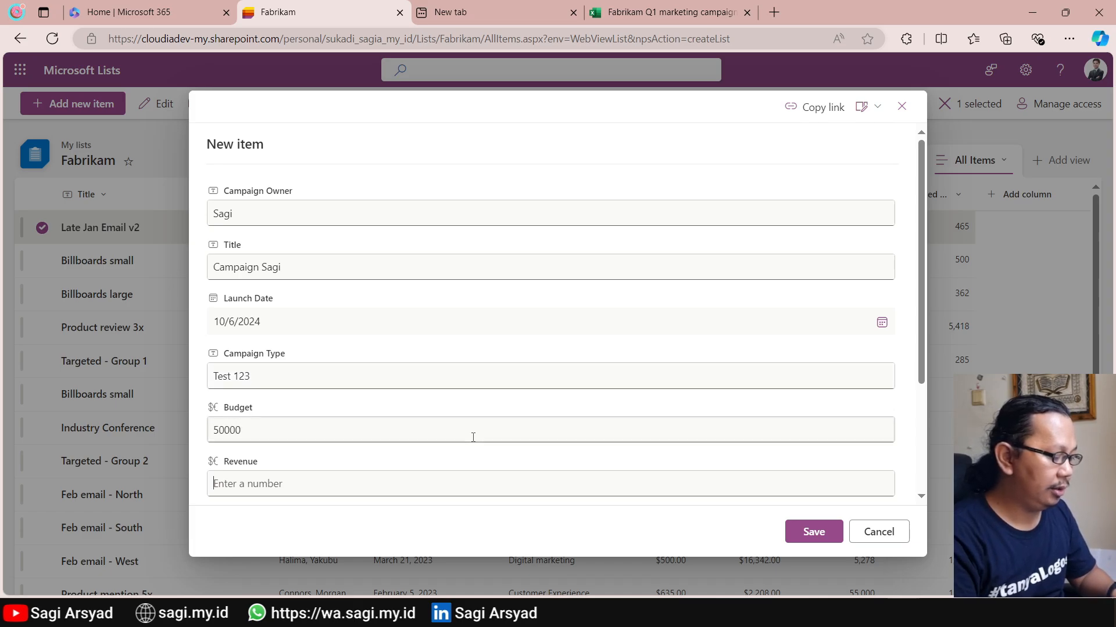
scroll(473, 437, down, 2)
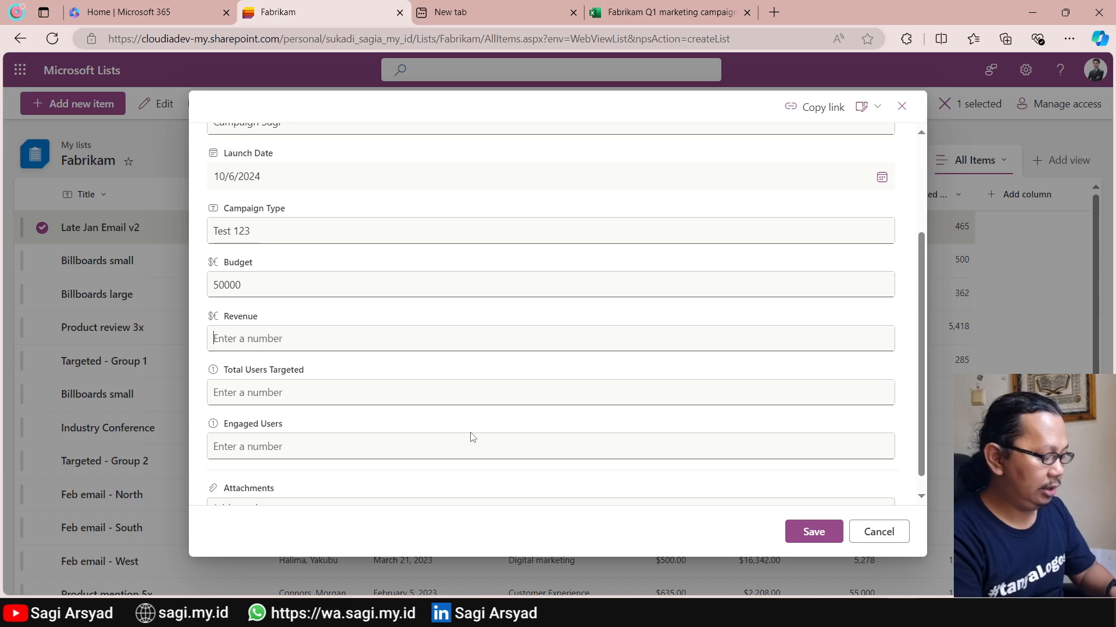
text(300)
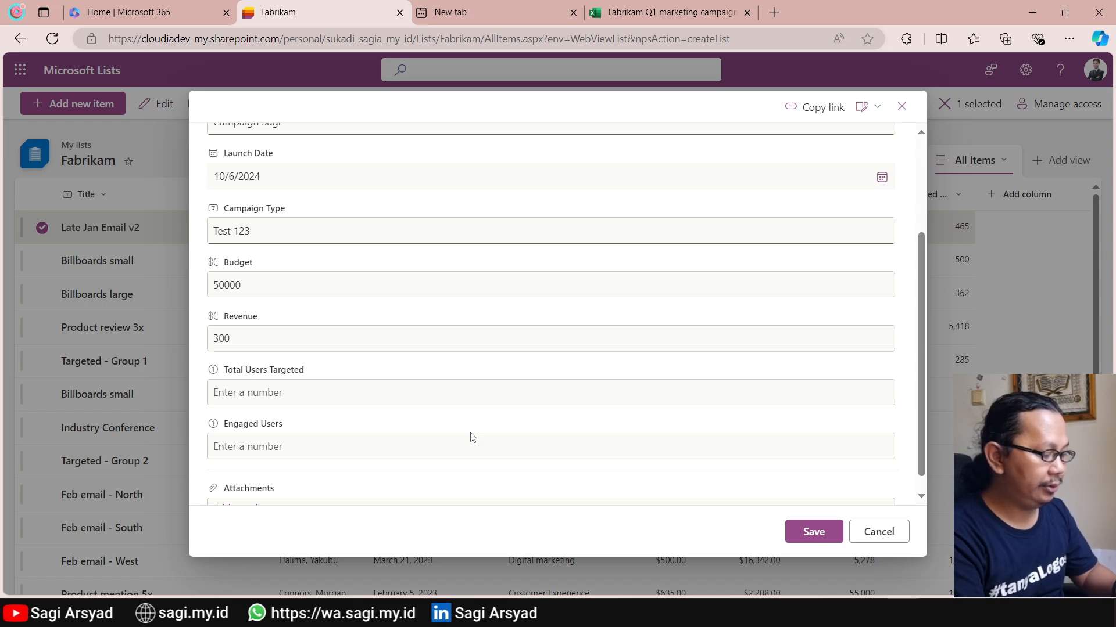
key(Tab)
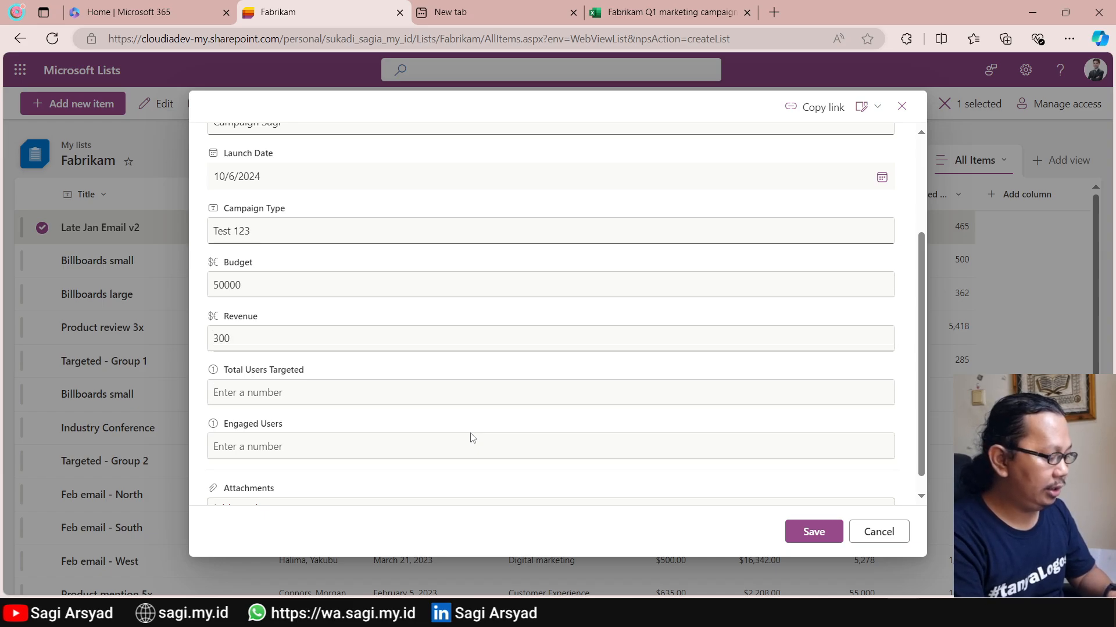
text(300)
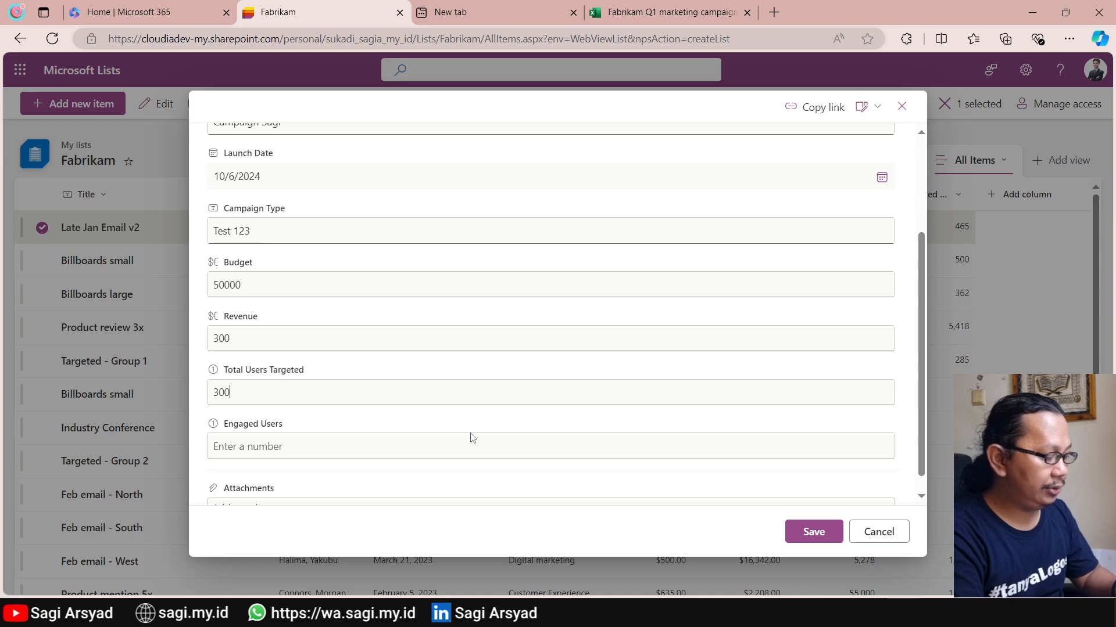
text(5000)
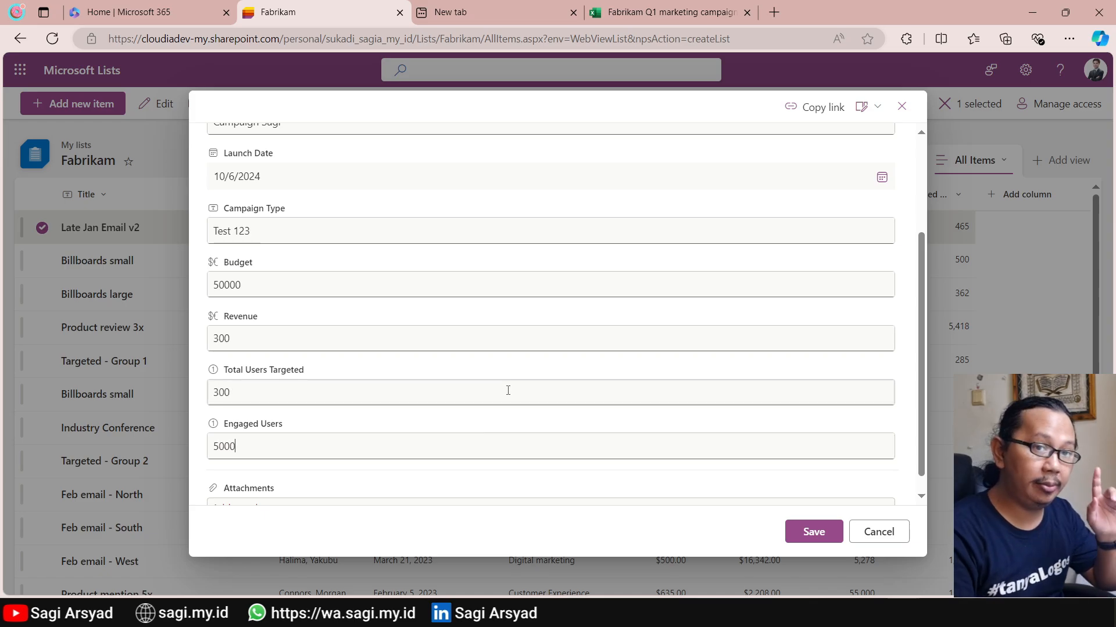
Attach biznet-20221201.pdf from the Upload folder to the new item and save it
scroll(507, 390, down, 1)
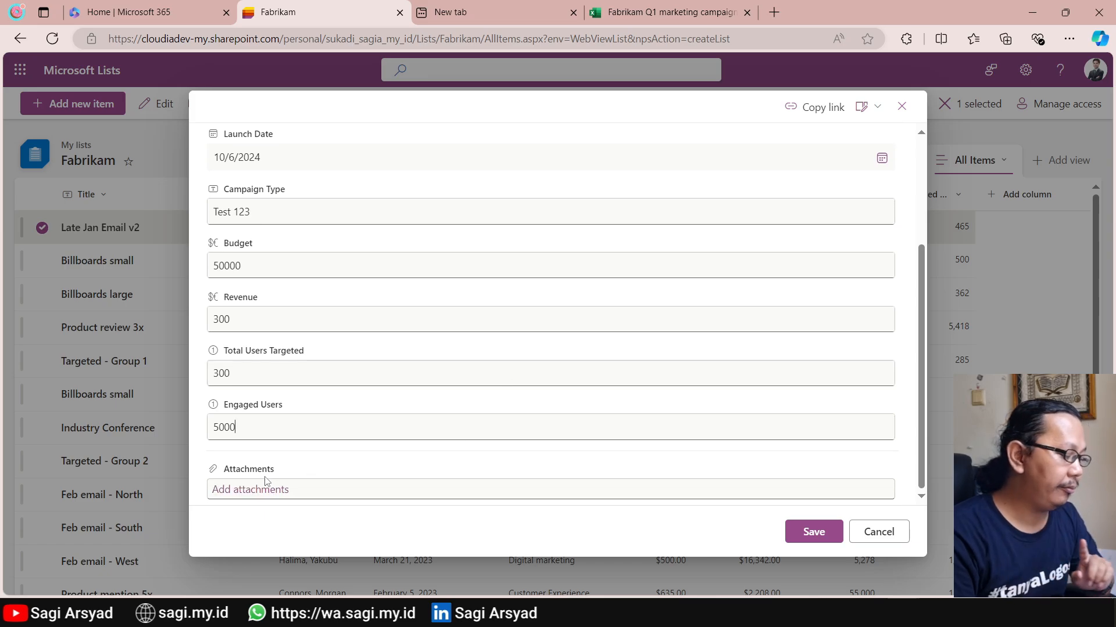
click(265, 493)
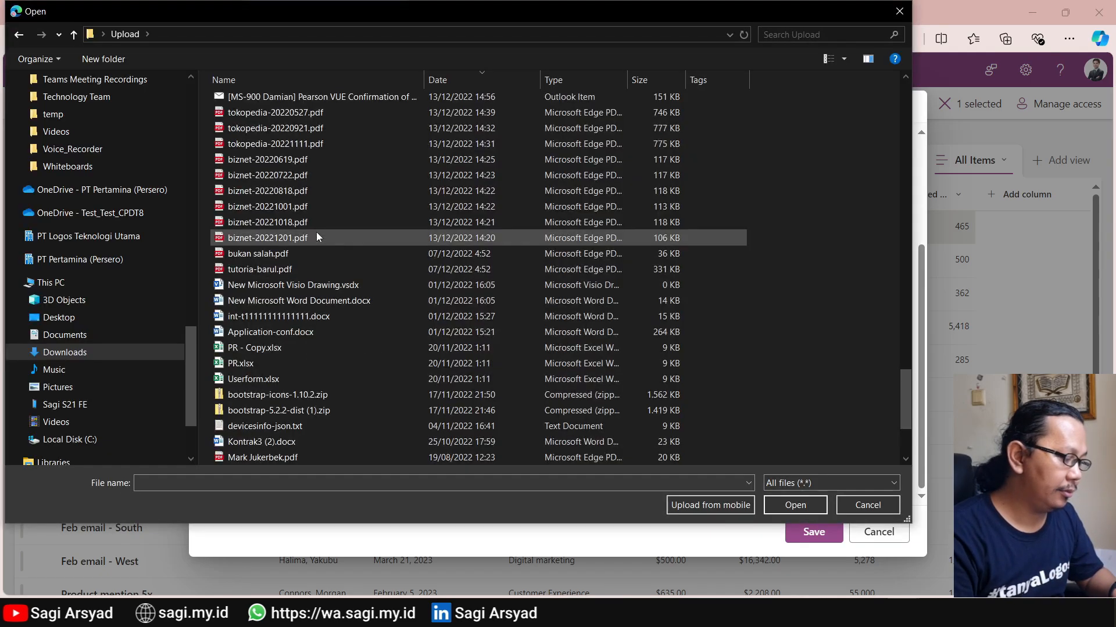
double_click(316, 232)
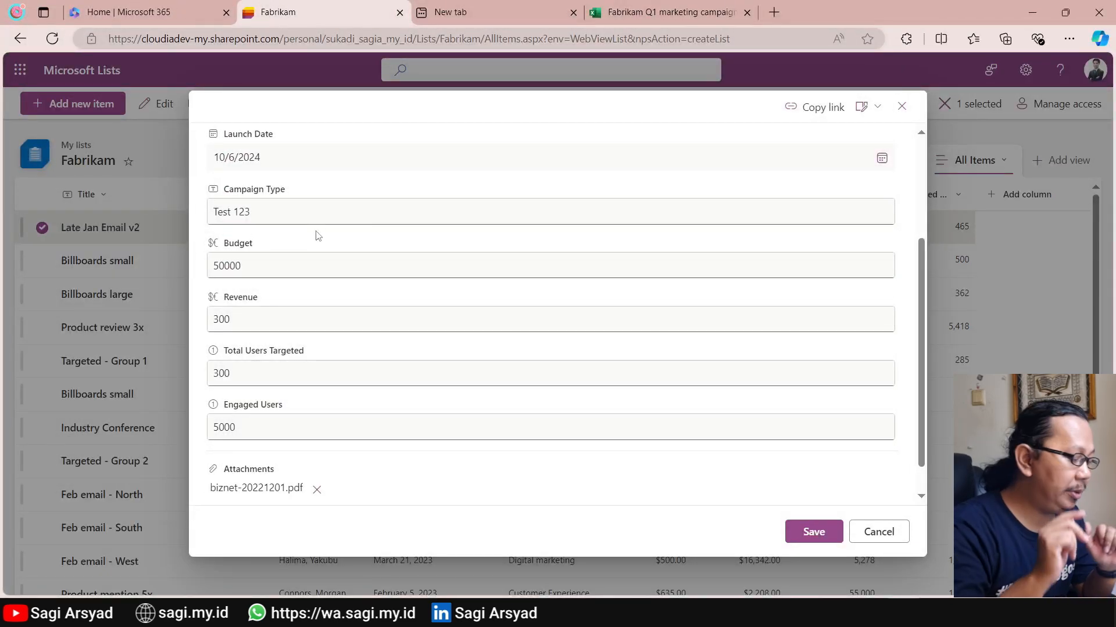
scroll(631, 460, down, 1)
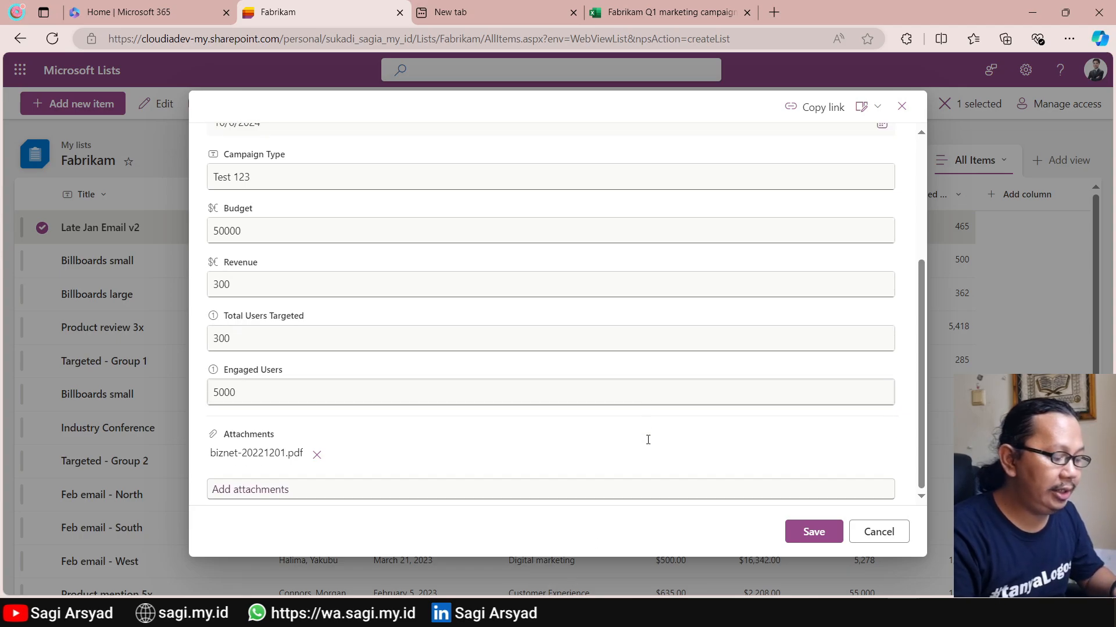
click(805, 537)
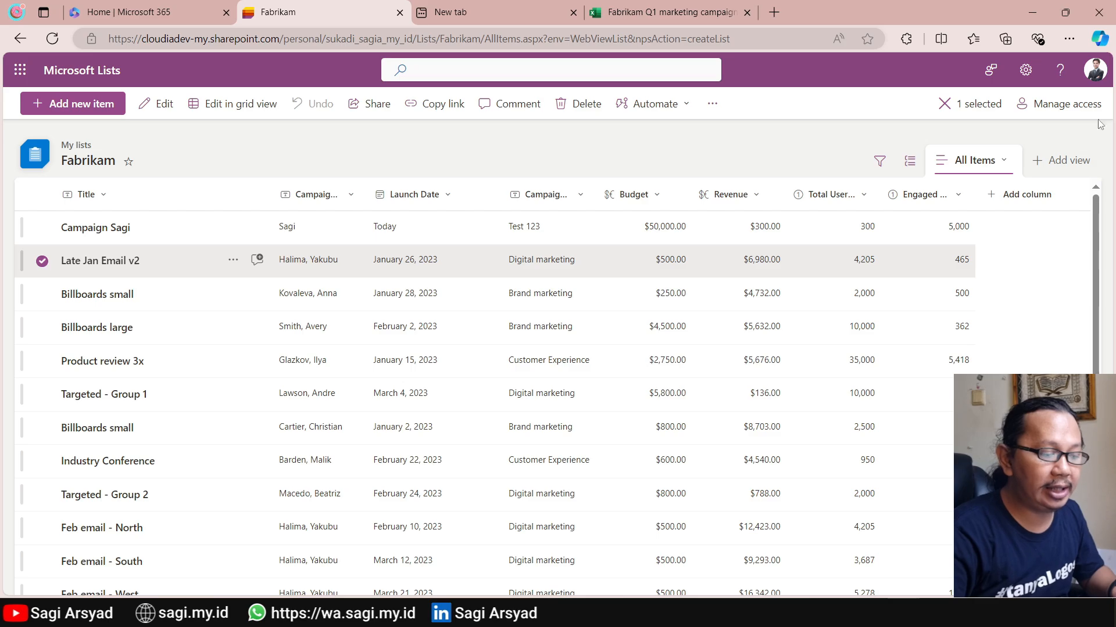
Grant a colleague Can edit access to the Late Jan Email v2 item with Notify people enabled
click(1053, 105)
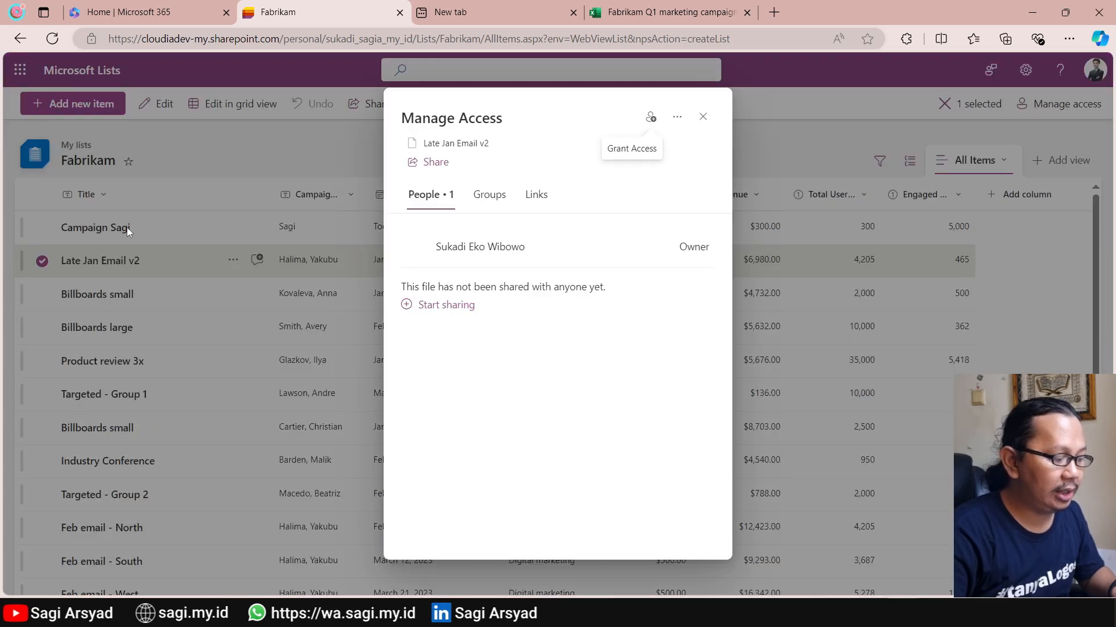
click(651, 117)
click(556, 284)
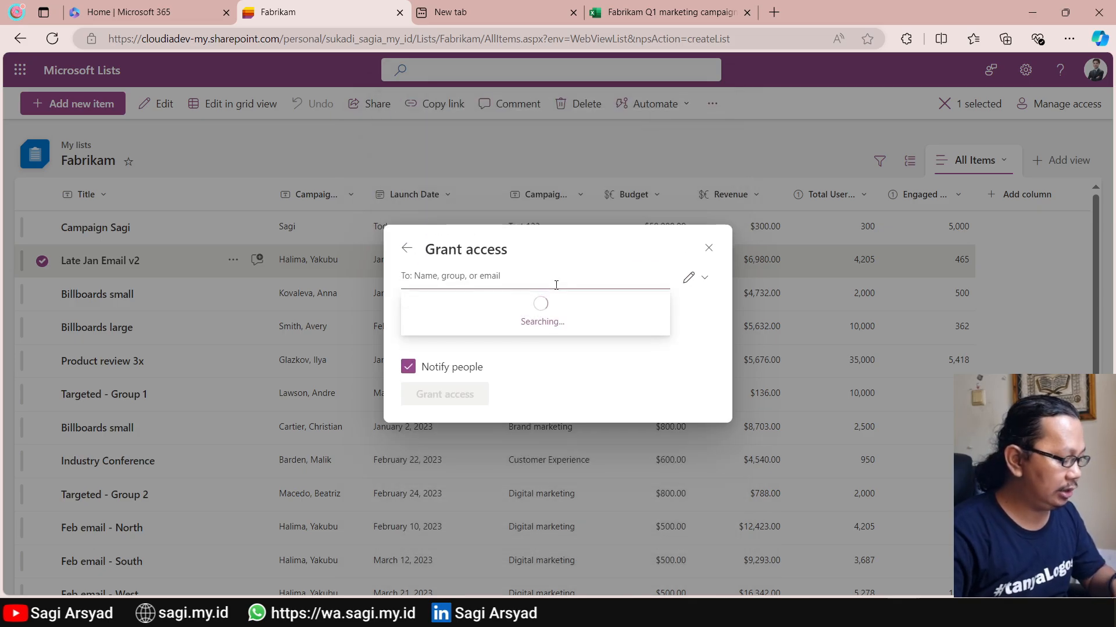
text(sagi)
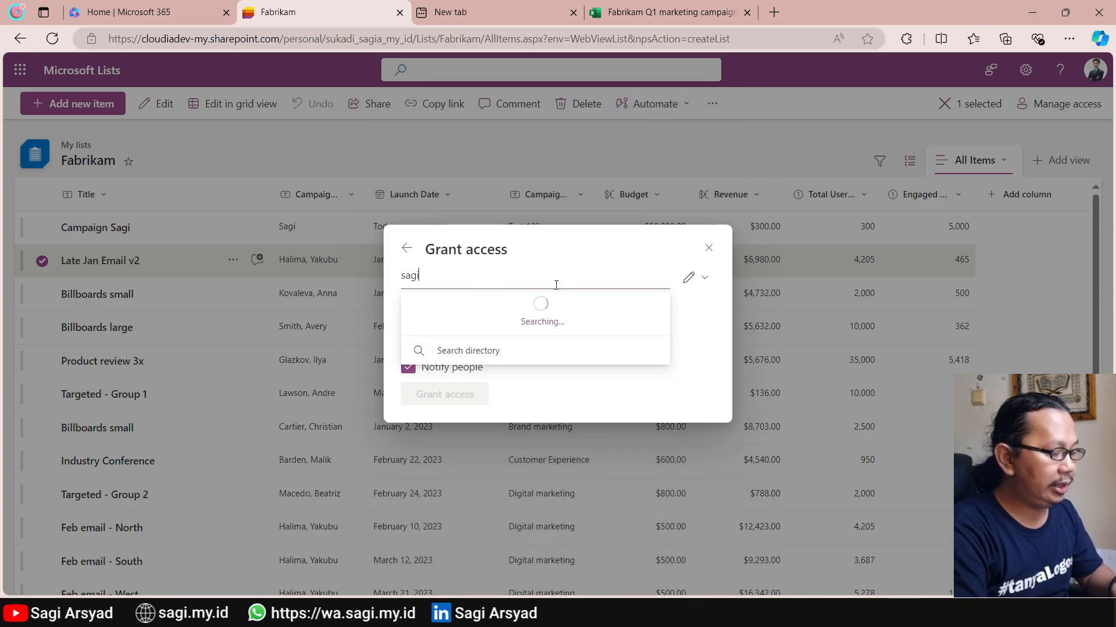
click(545, 304)
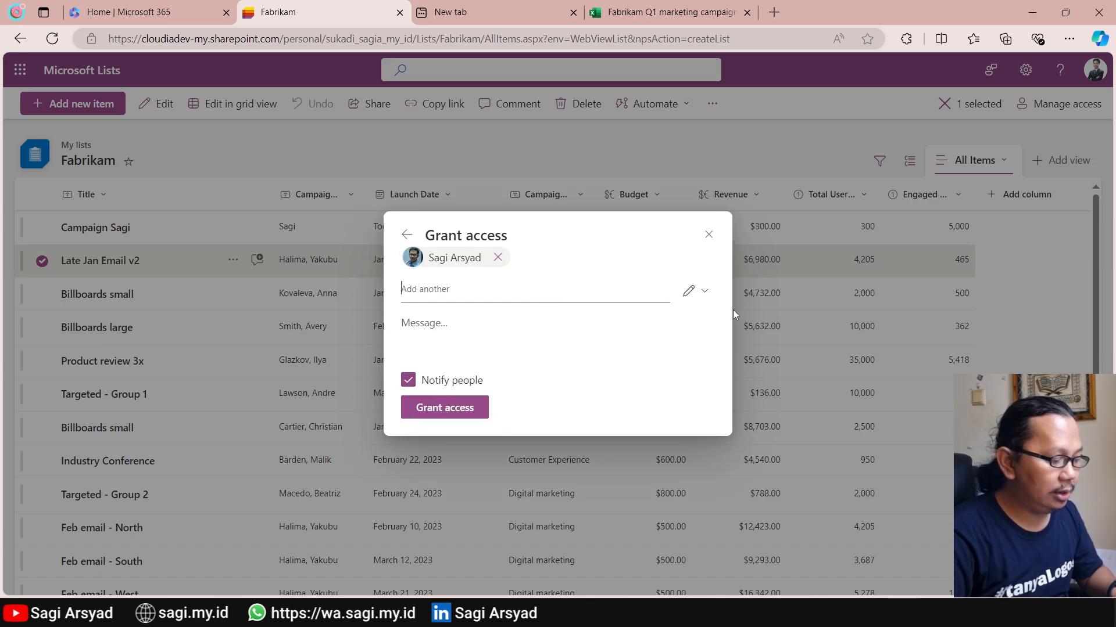
click(703, 291)
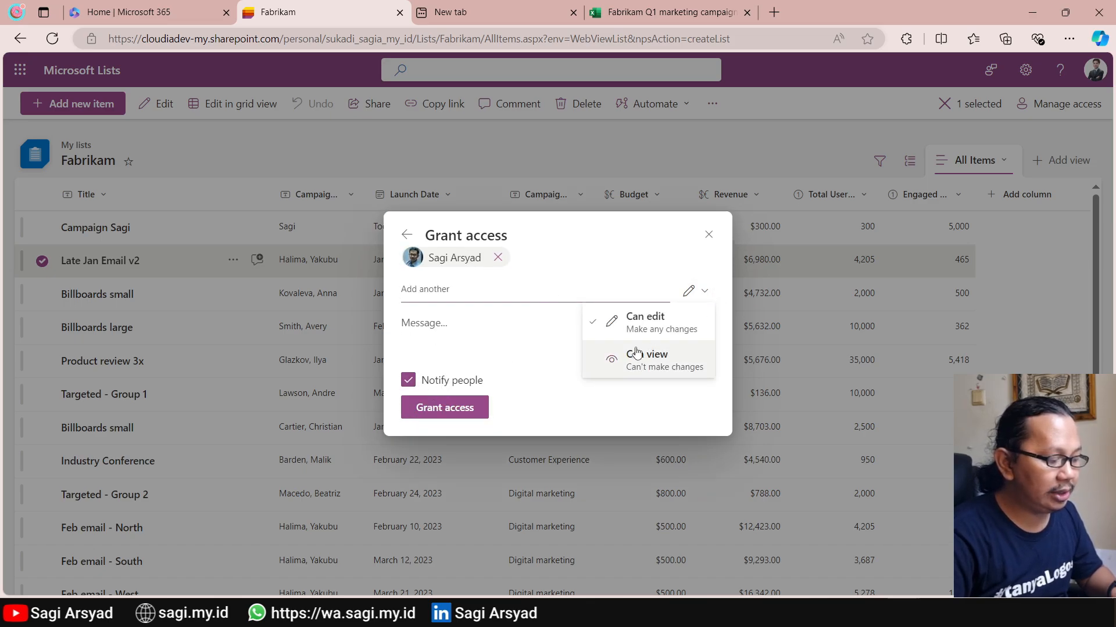
click(607, 323)
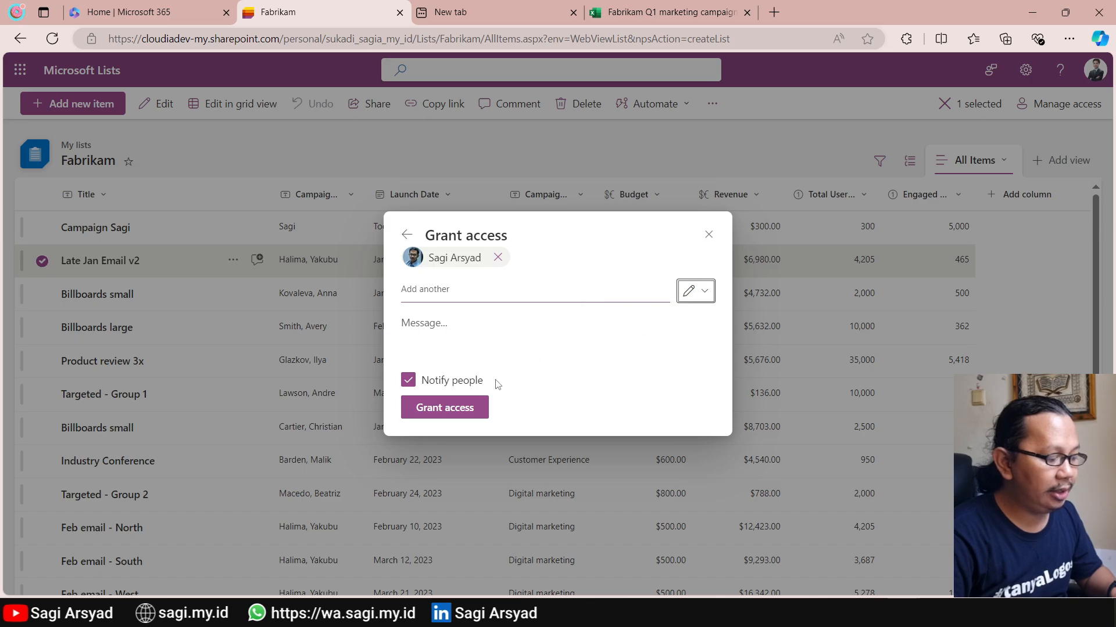
click(430, 402)
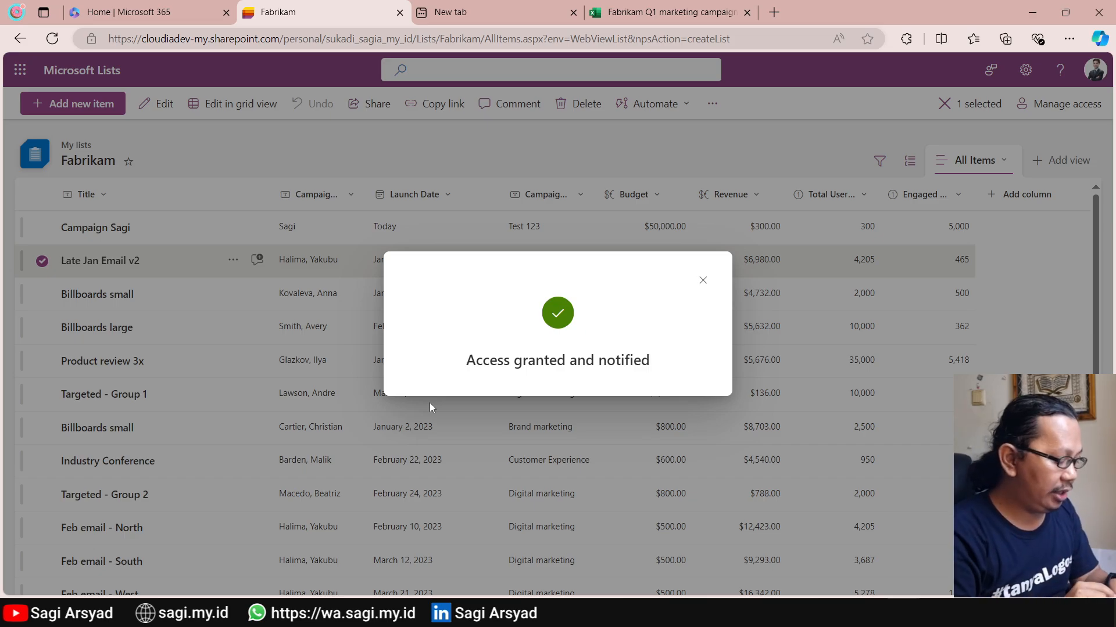
Open Microsoft Teams in a new browser tab
key(ctrl+t)
text(tea)
key(Return)
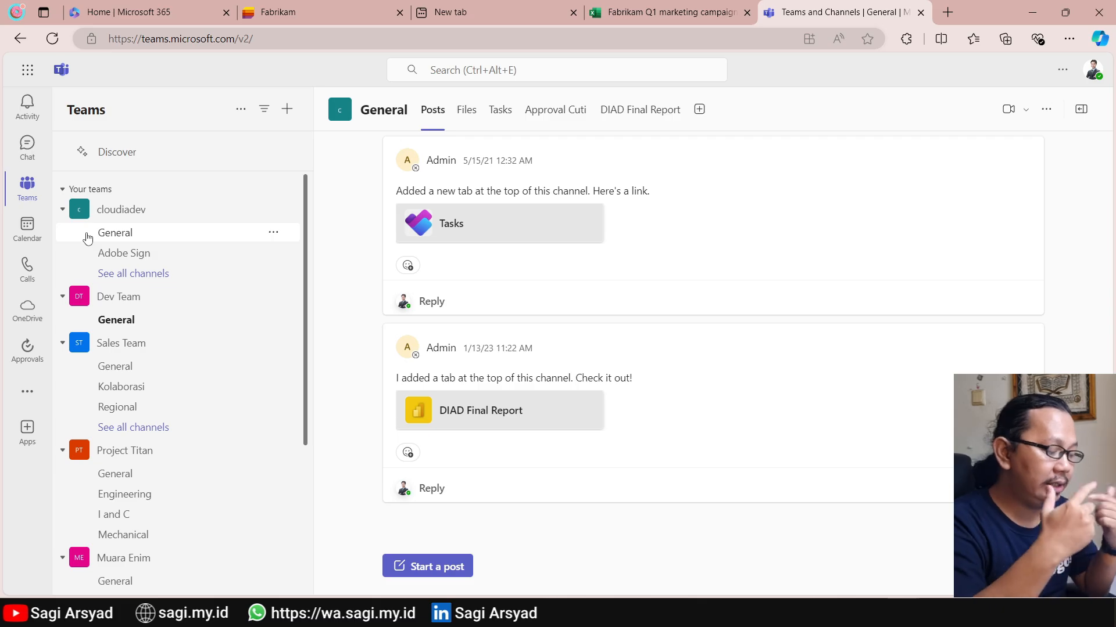
Add the Lists app as a tab in the cloudiadev team's General channel
click(698, 111)
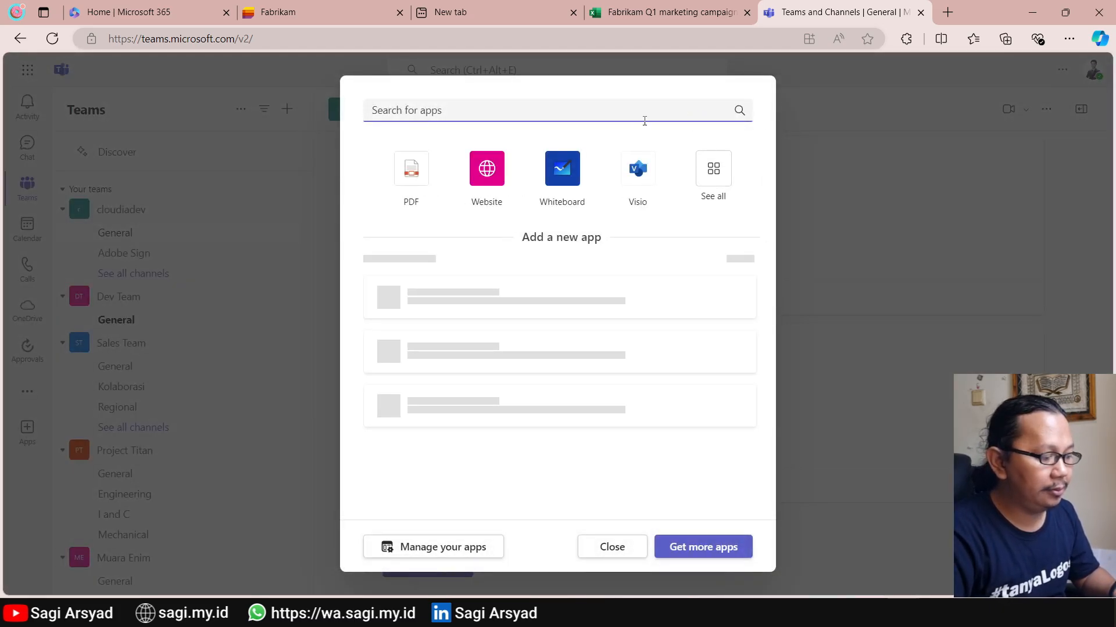
text(list)
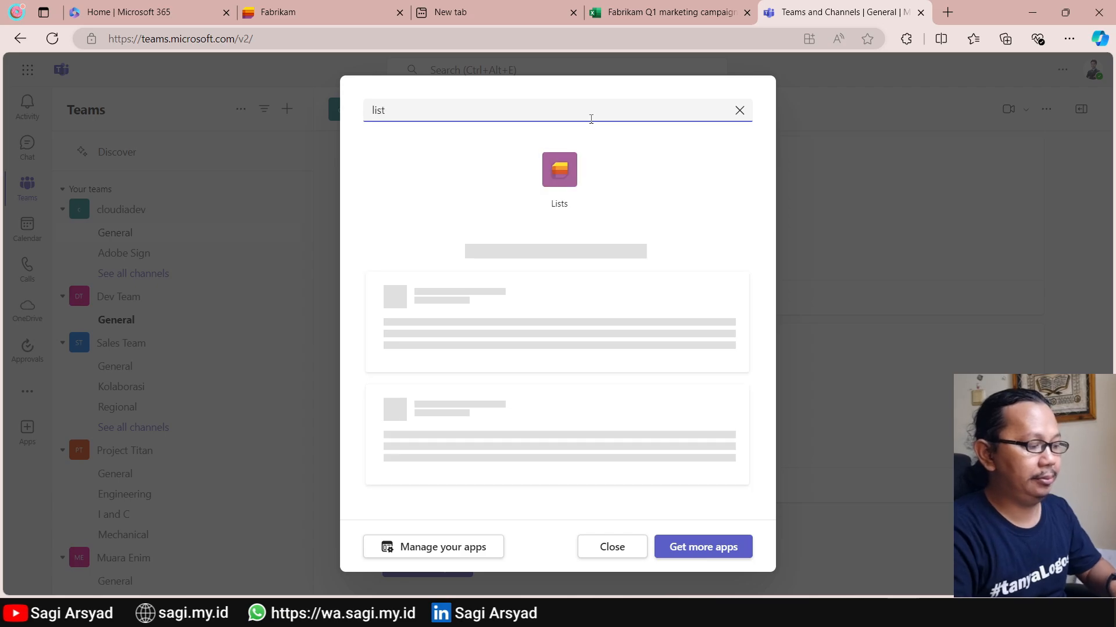
click(574, 175)
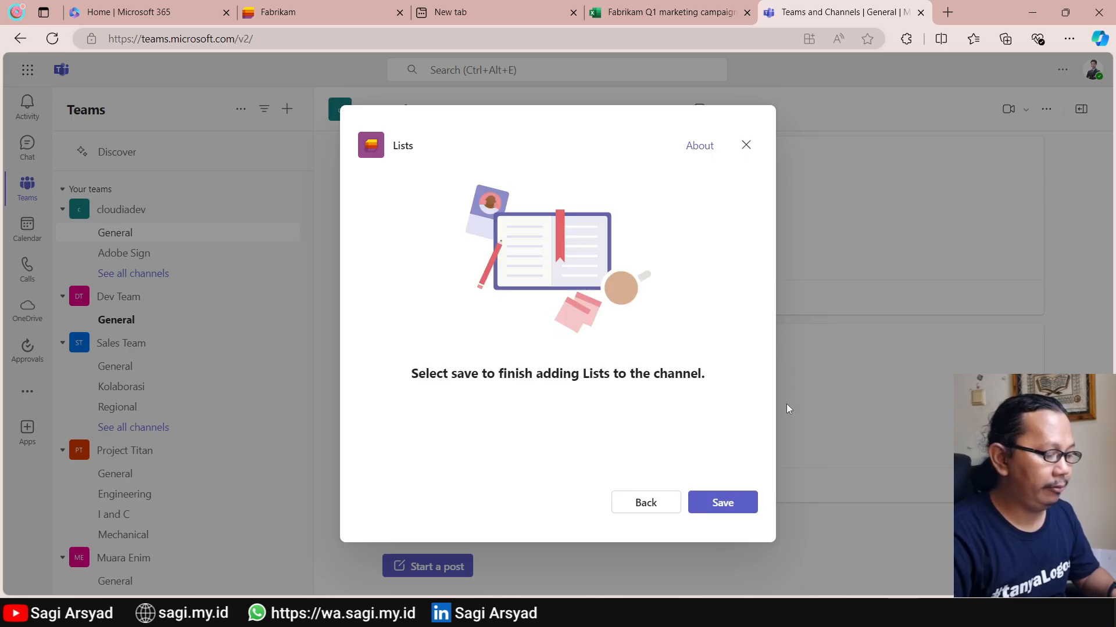
click(730, 504)
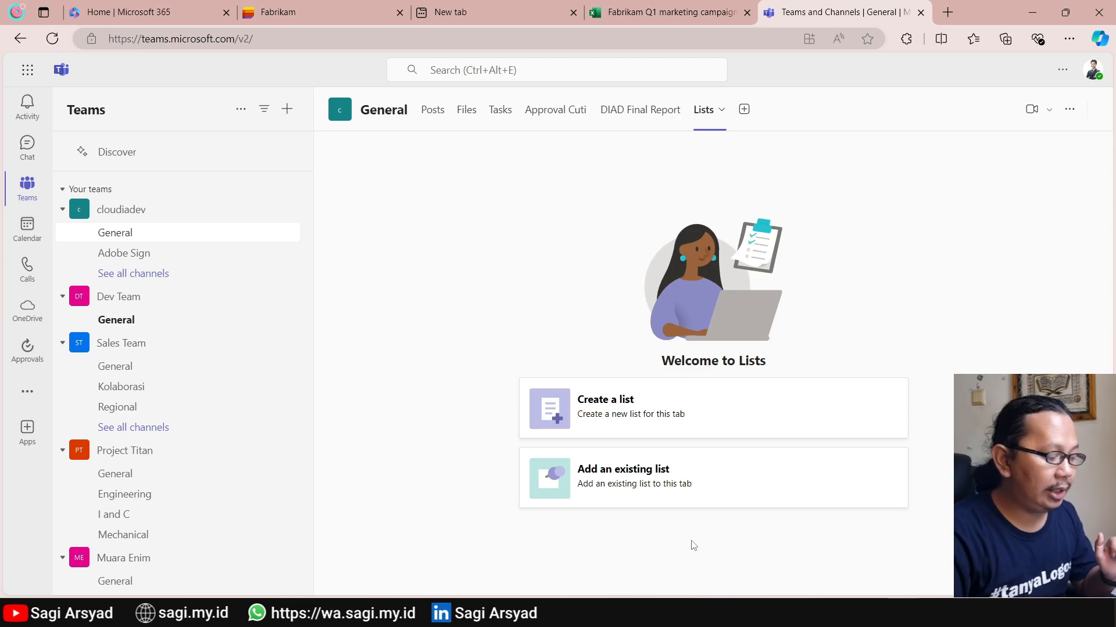
Choose to add an existing list to the channel, and copy the Fabrikam list's web address up to /Lists/Fabrikam/
click(679, 504)
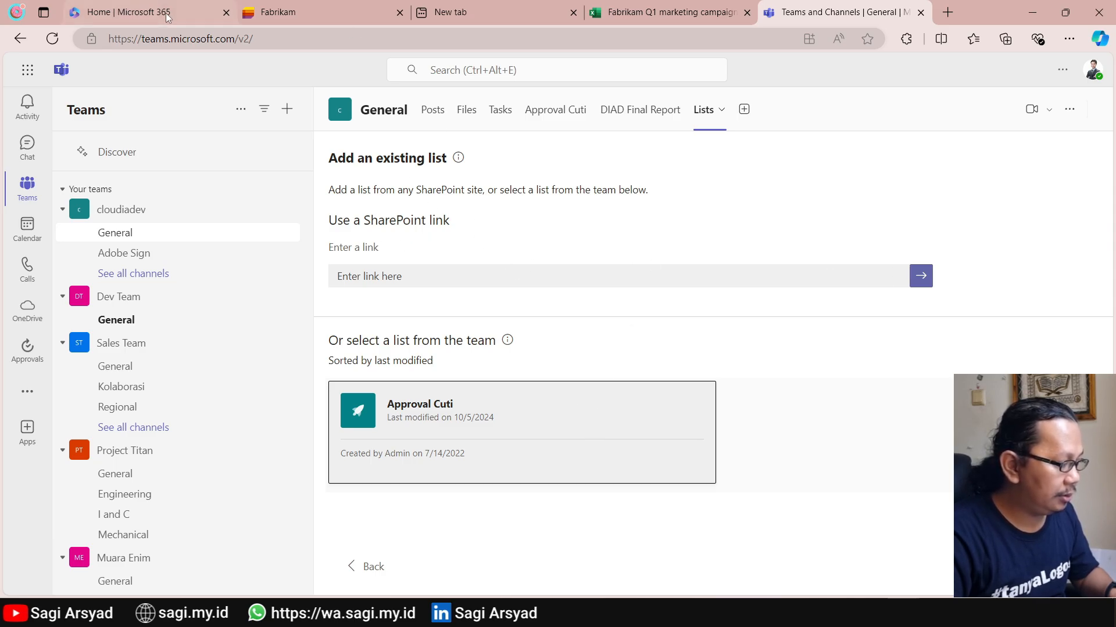
click(294, 13)
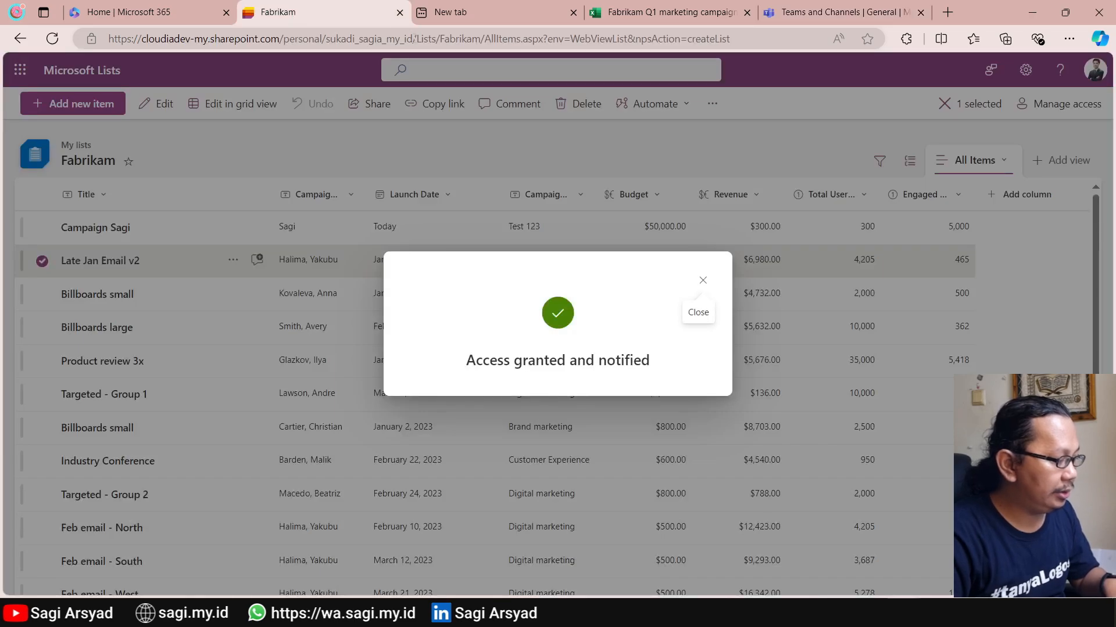
drag(417, 39, 108, 39)
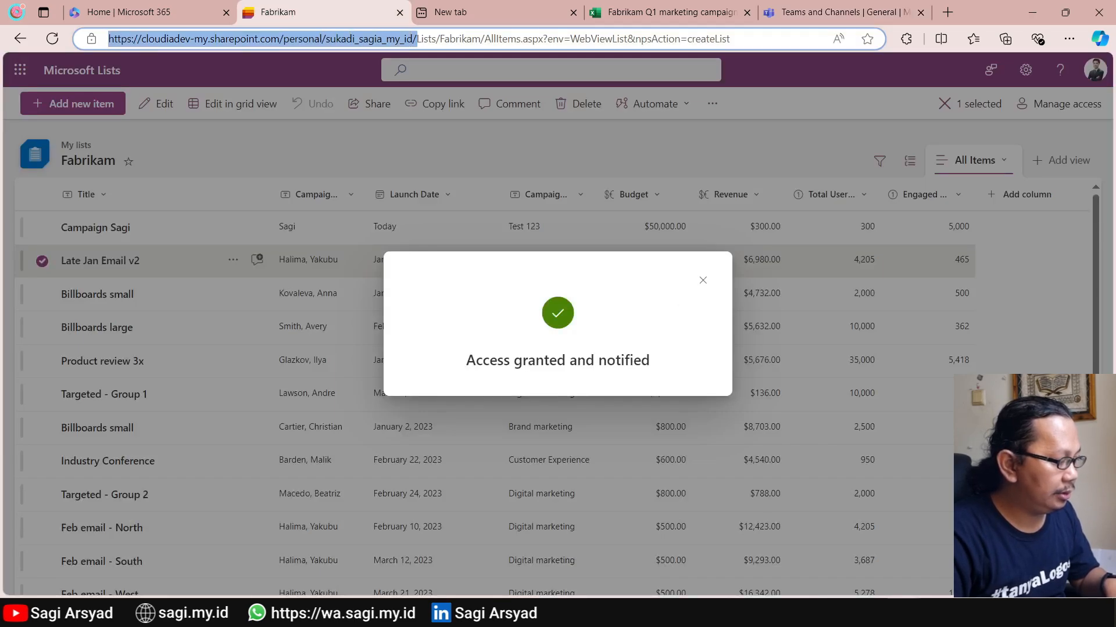
click(484, 39)
drag(484, 39, 108, 39)
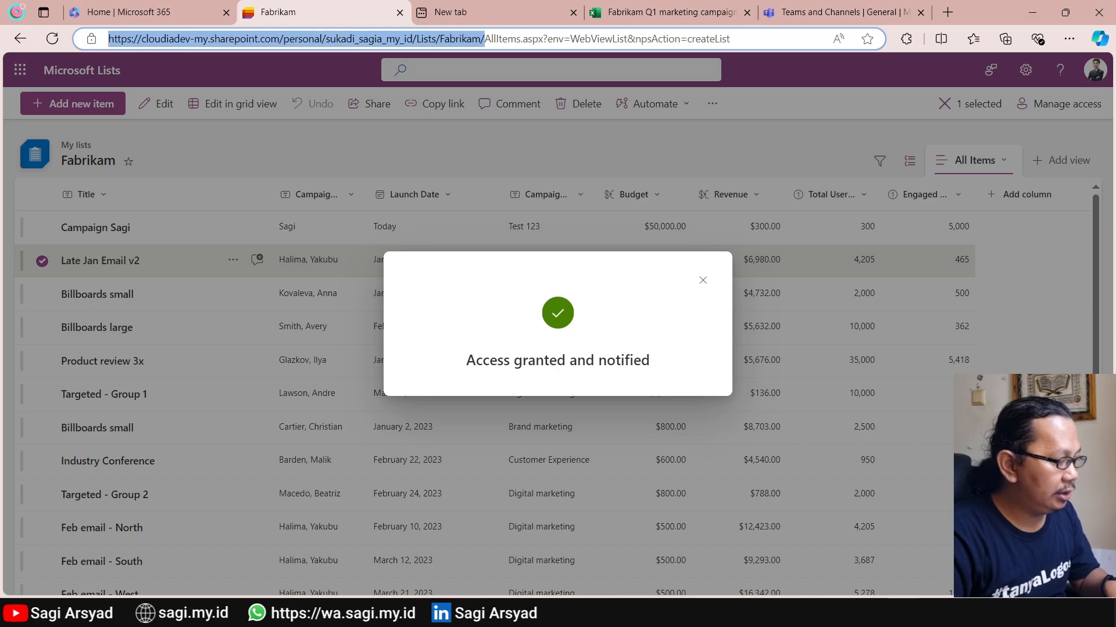
key(ctrl+c)
Add the Fabrikam list to the Teams General channel using the copied SharePoint link
click(837, 13)
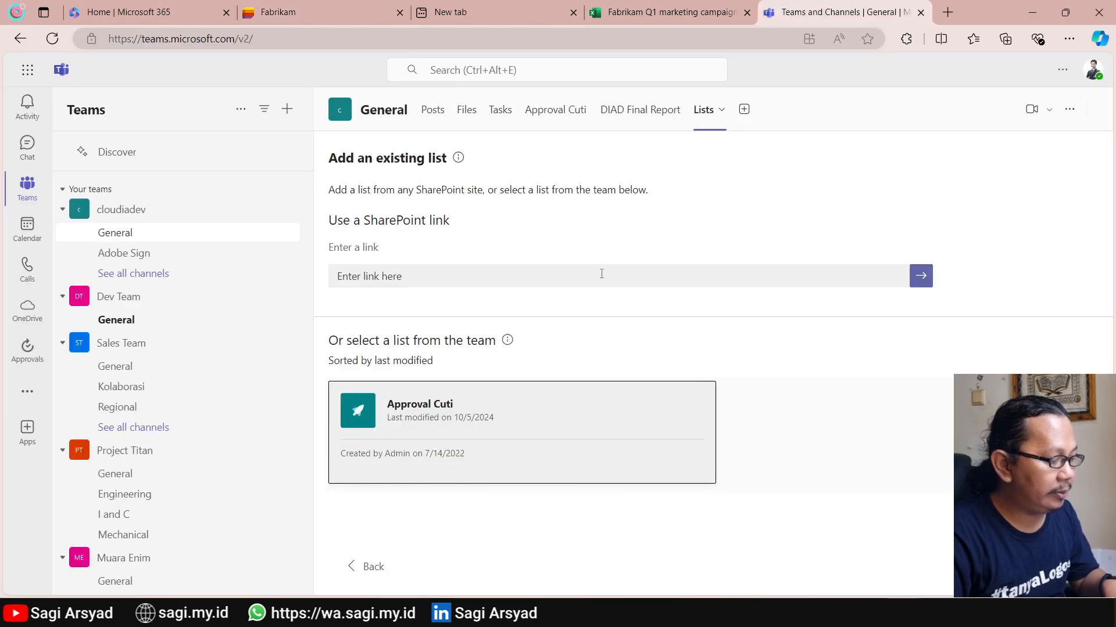
click(605, 276)
key(ctrl+v)
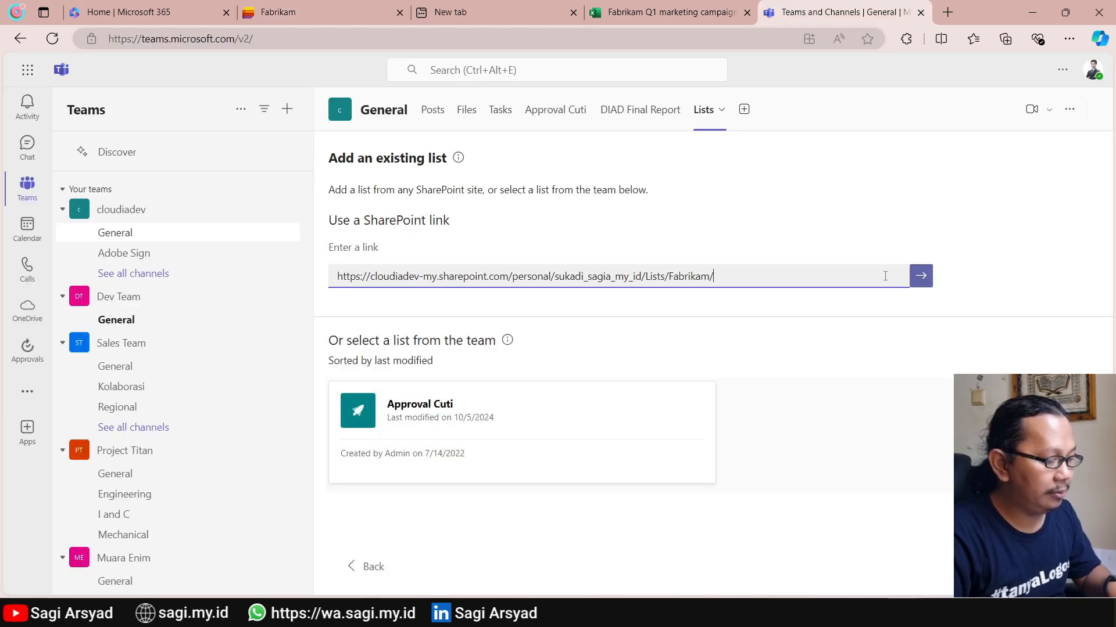
click(916, 283)
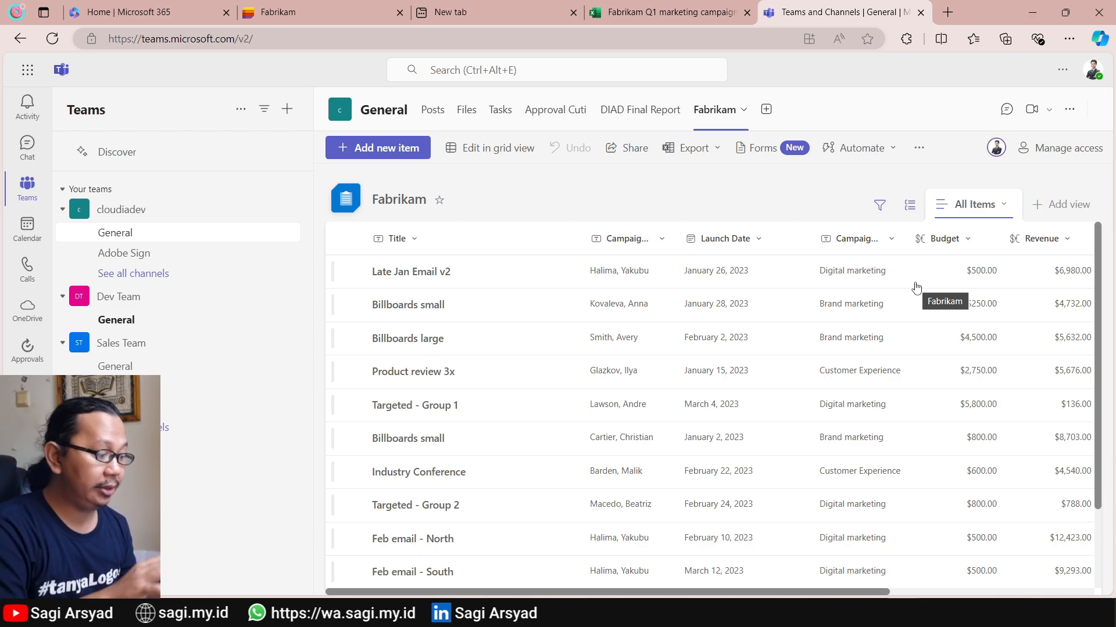
Look through the General channel's Posts and Files, and return to its Fabrikam list
click(423, 124)
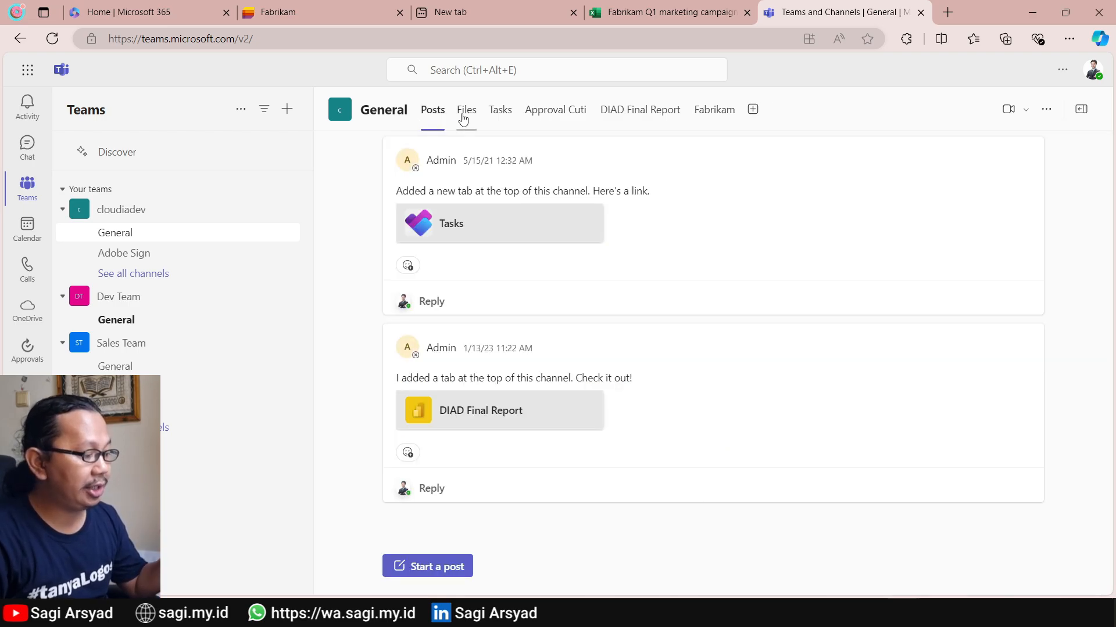
click(464, 117)
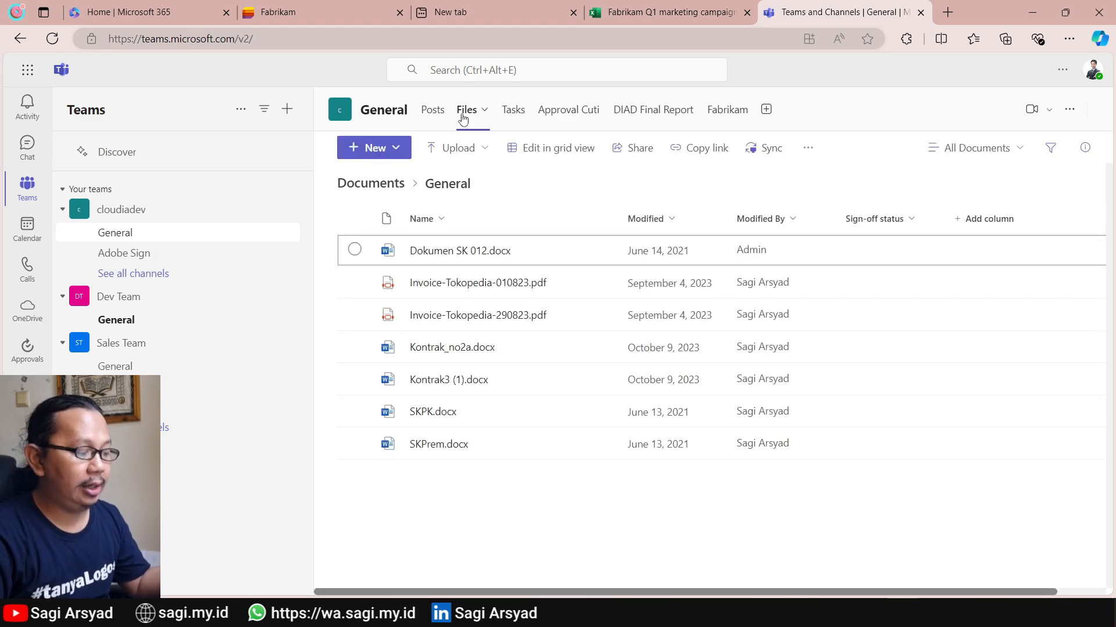
click(728, 120)
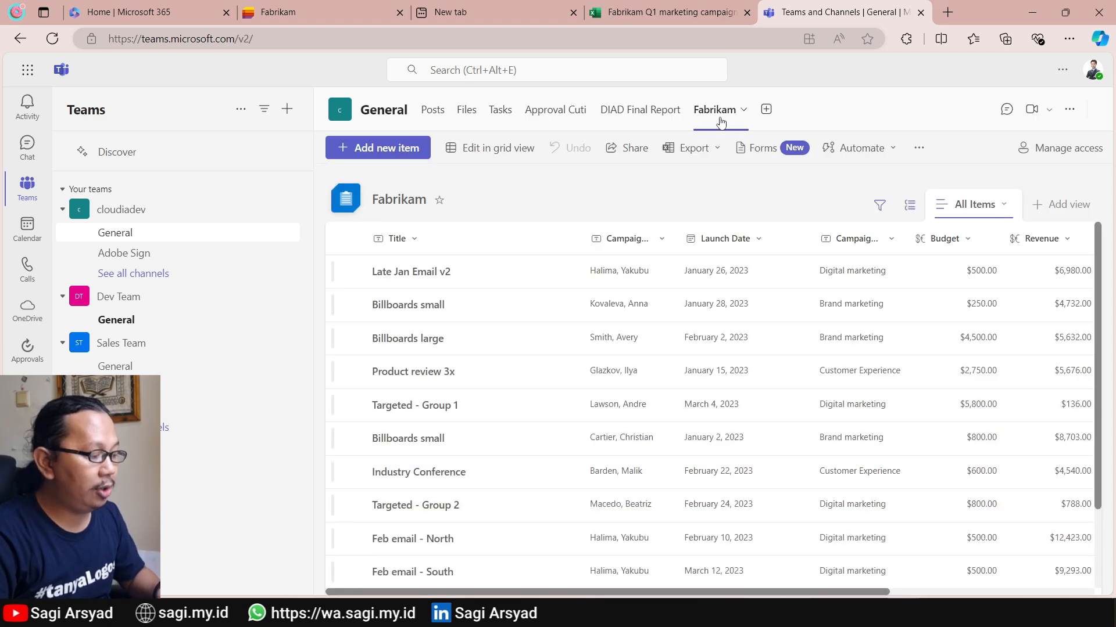
Change the title of the Billboards small item launching January 28, 2023 to Billboards small 2 and close its details
click(400, 302)
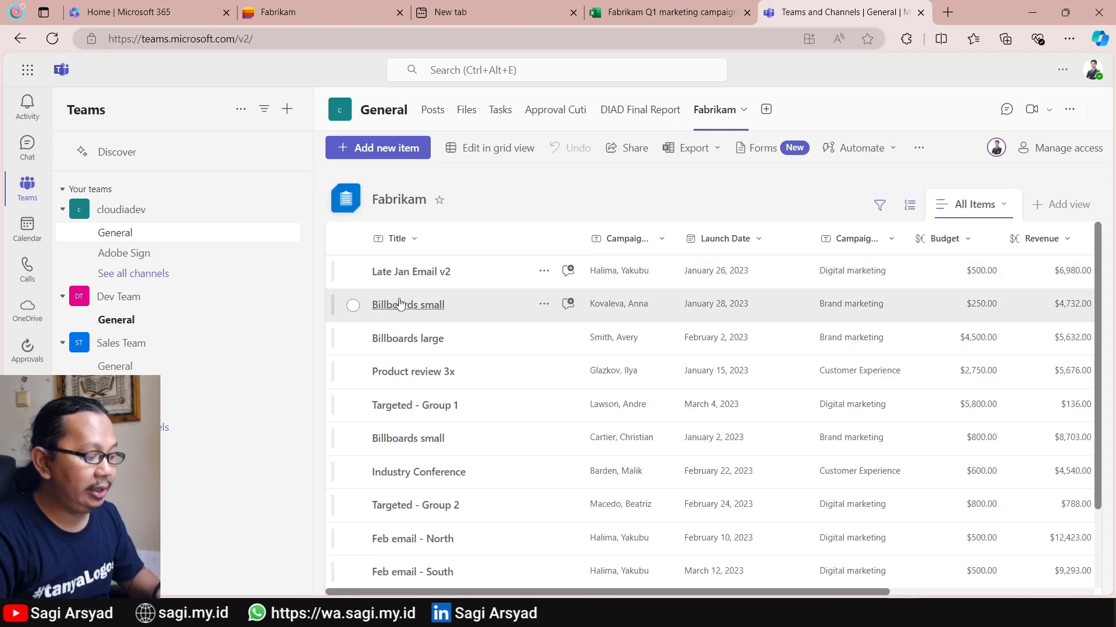
click(400, 302)
click(451, 290)
click(477, 290)
text(2)
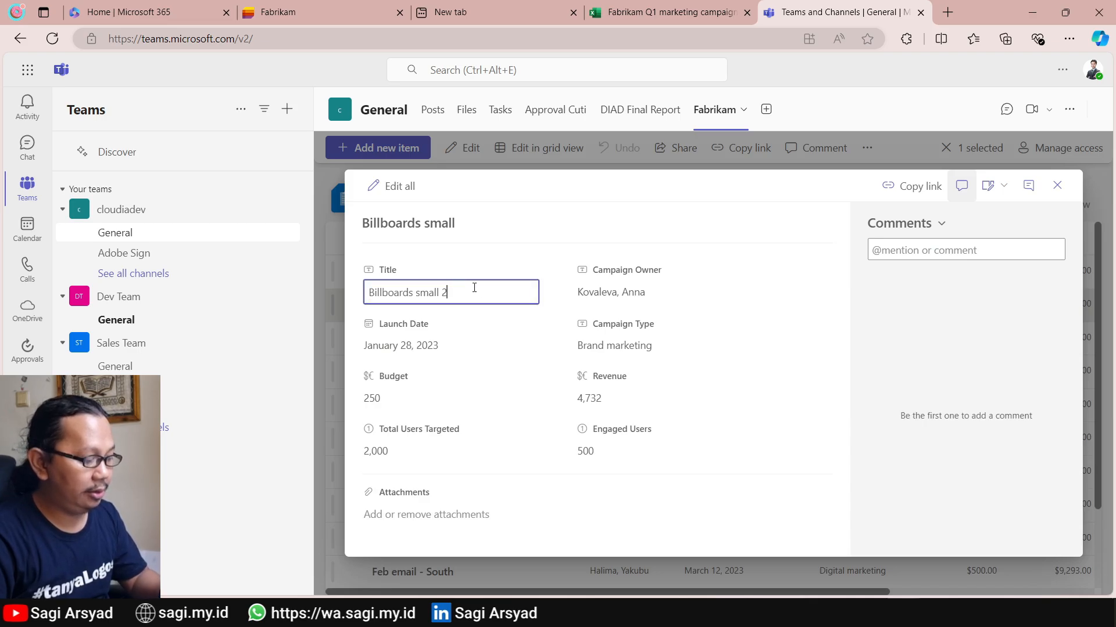
click(1057, 184)
Start a new item in the Fabrikam list within the Teams channel
click(373, 150)
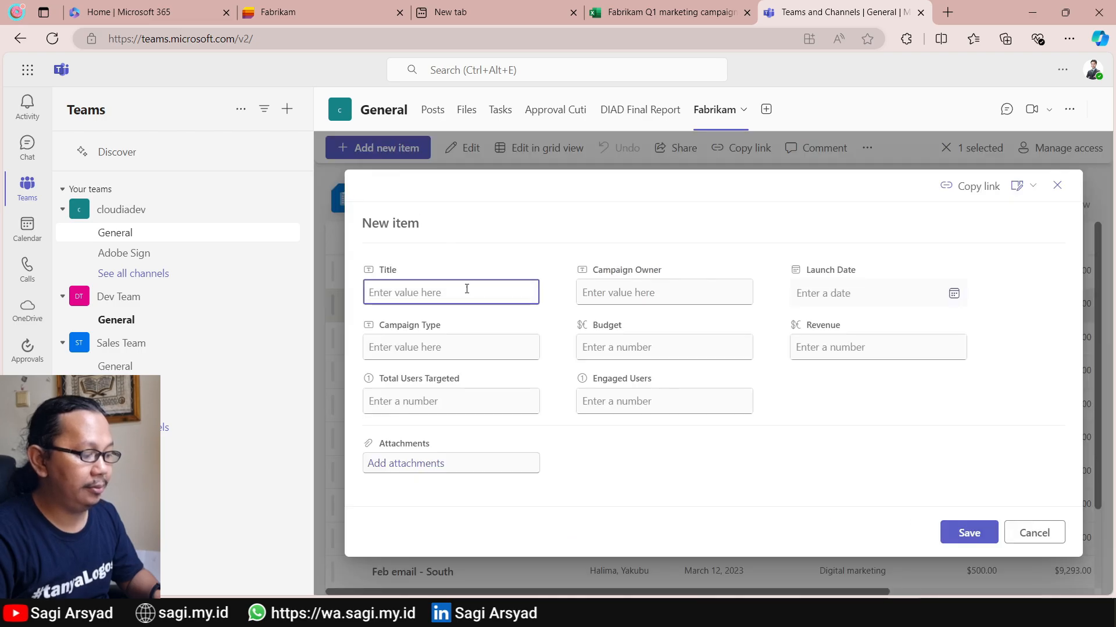